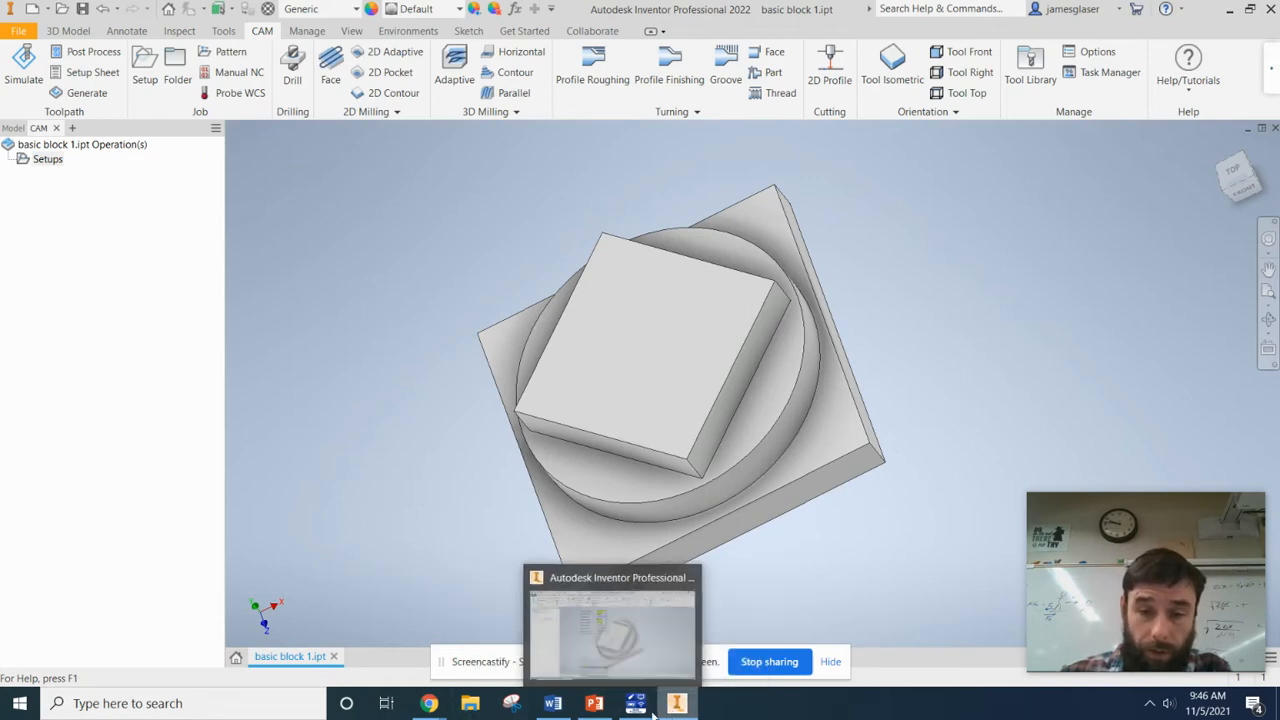
Switch to Chrome to look at the Amazon listings for 1/4 double fluted upcut end mills, and return to Inventor.
{"action": "mouse_move", "coordinate": [429, 707]}
{"action": "left_click", "coordinate": [262, 635]}
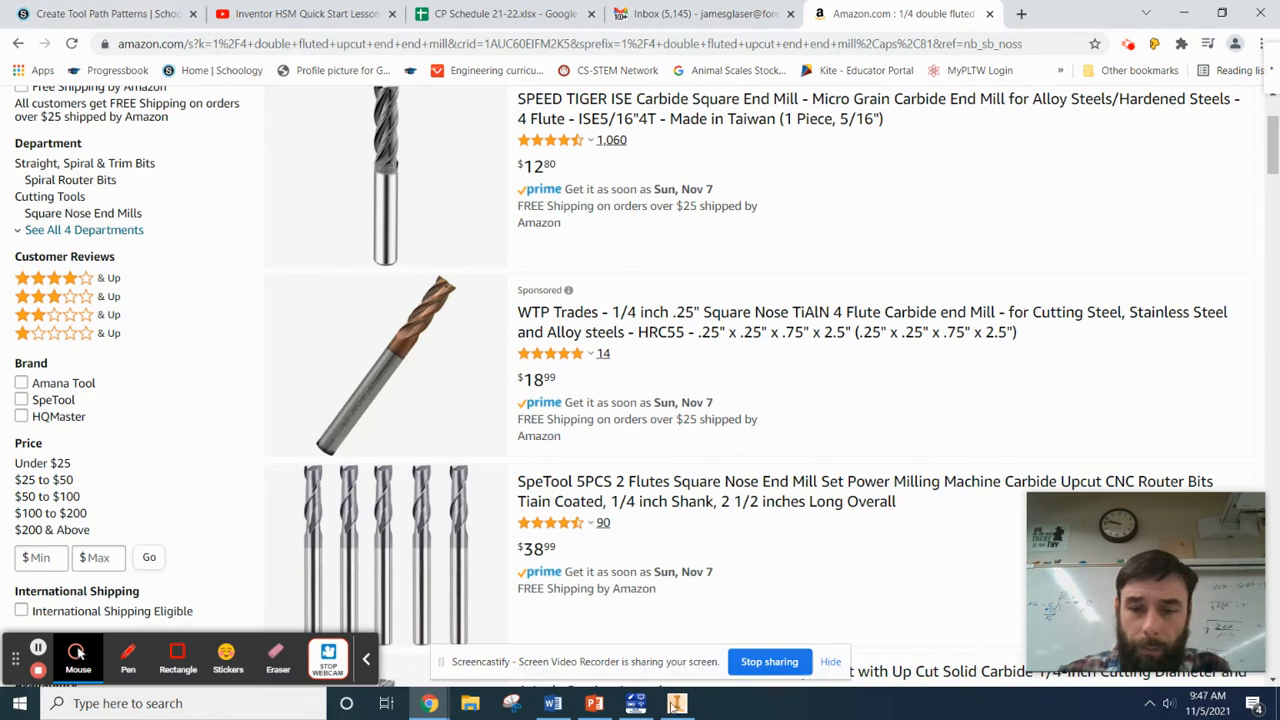
{"action": "left_click", "coordinate": [677, 703]}
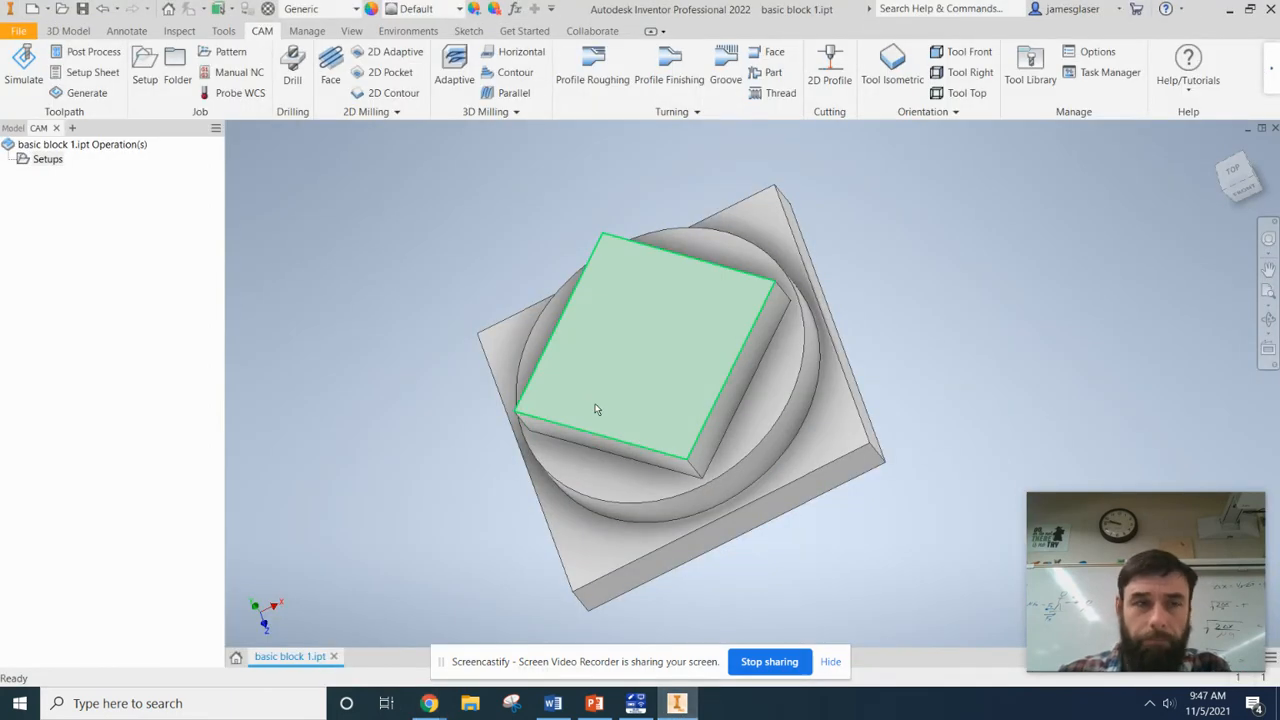
{"action": "left_click", "coordinate": [68, 30]}
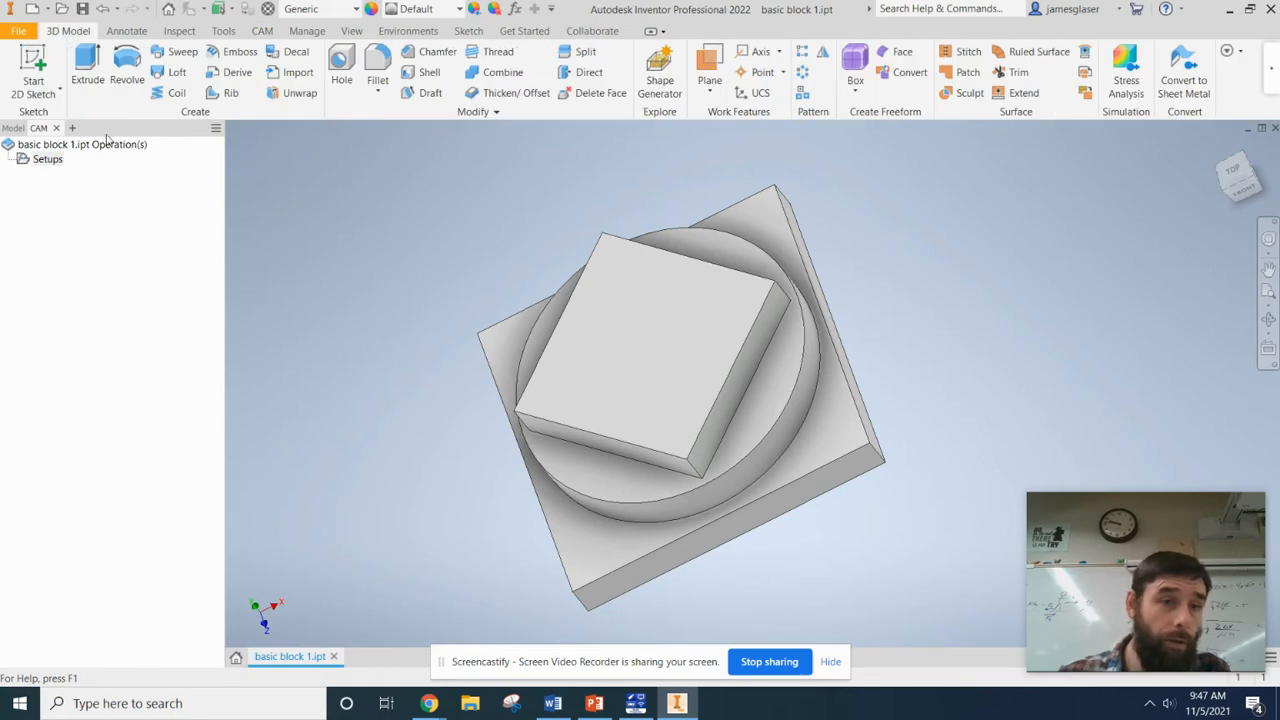
{"action": "left_click", "coordinate": [13, 128]}
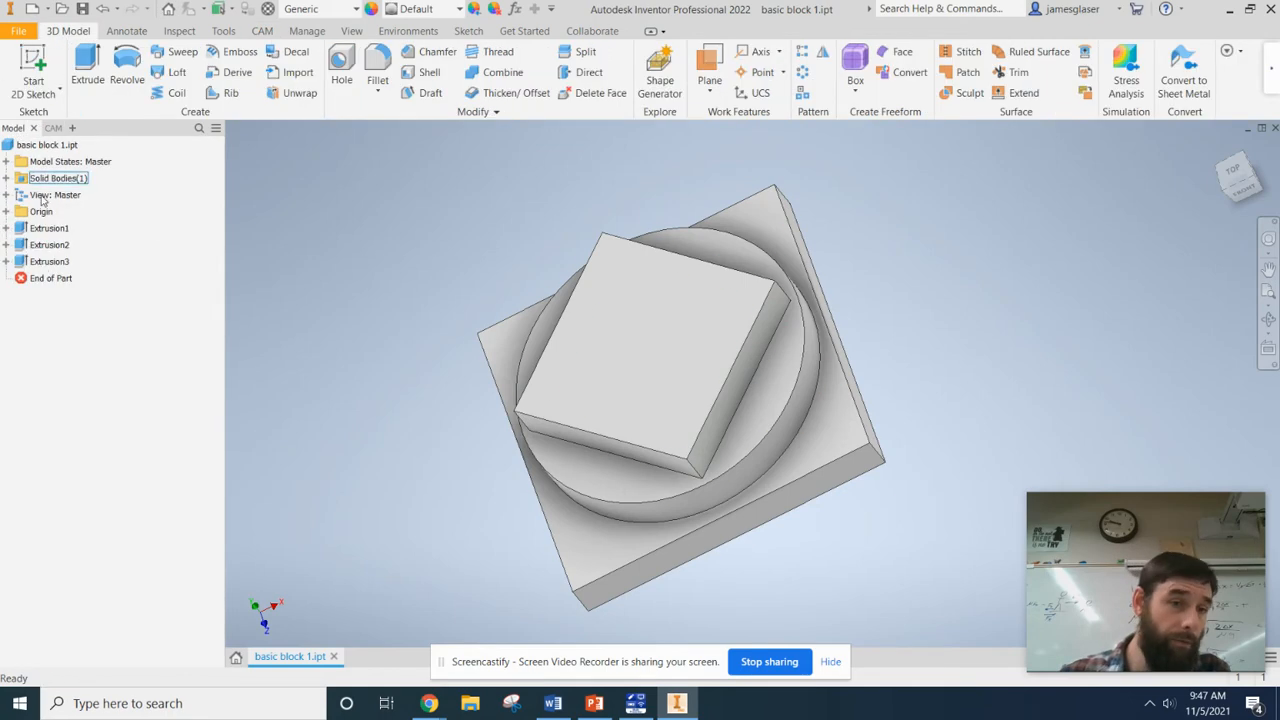
{"action": "left_click", "coordinate": [262, 31]}
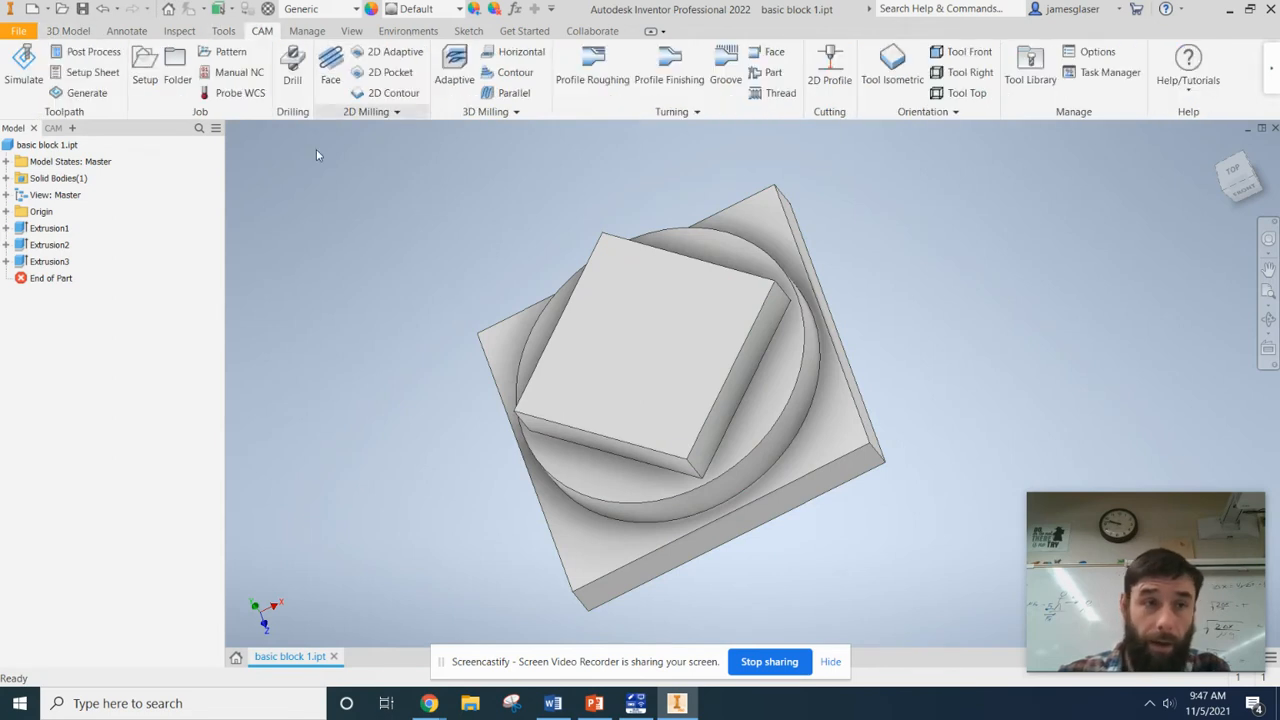
{"action": "left_click", "coordinate": [48, 145]}
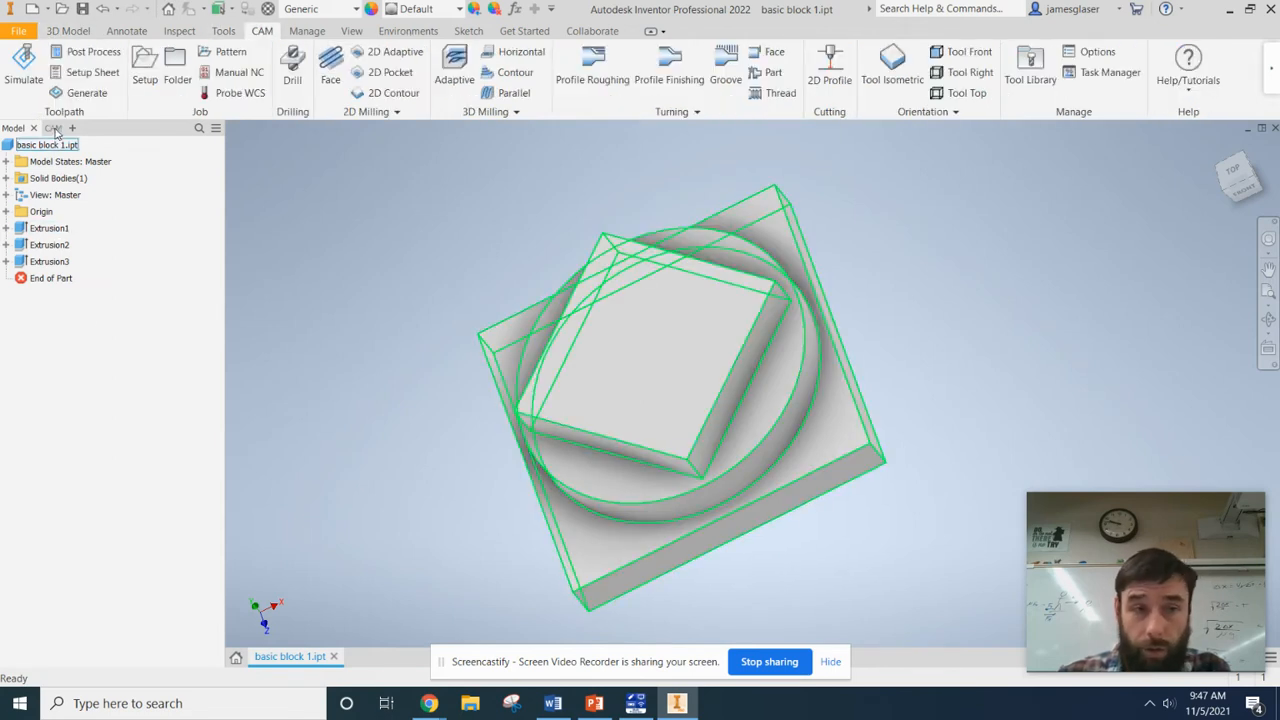
{"action": "left_click", "coordinate": [52, 128]}
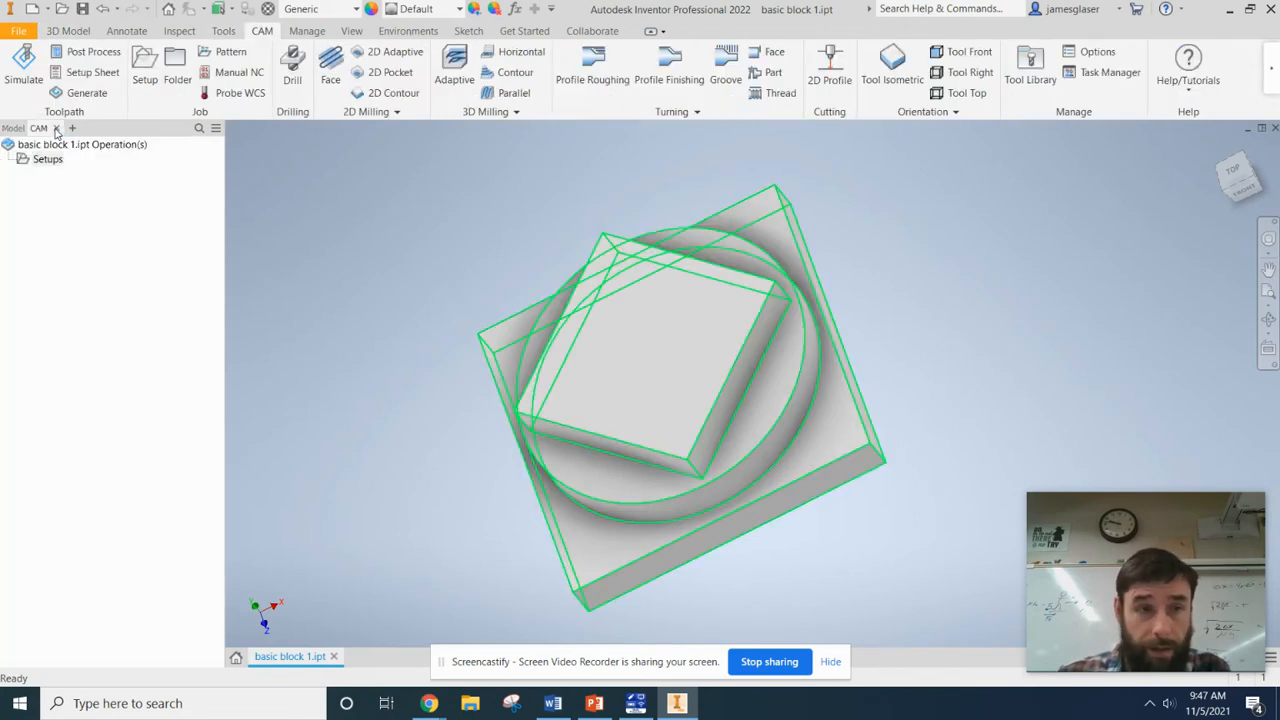
Create a new milling setup for the block and choose the Autodesk Generic 3-axis machine.
{"action": "left_click", "coordinate": [145, 70]}
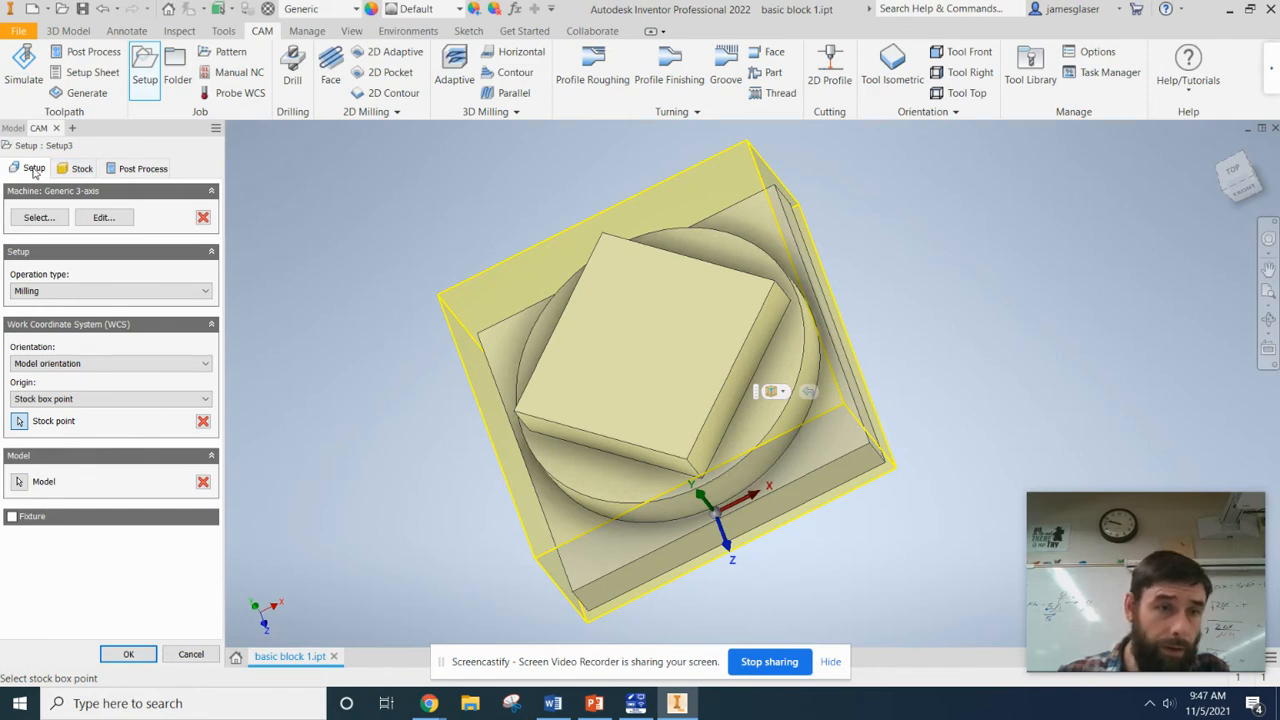
{"action": "left_click", "coordinate": [40, 217]}
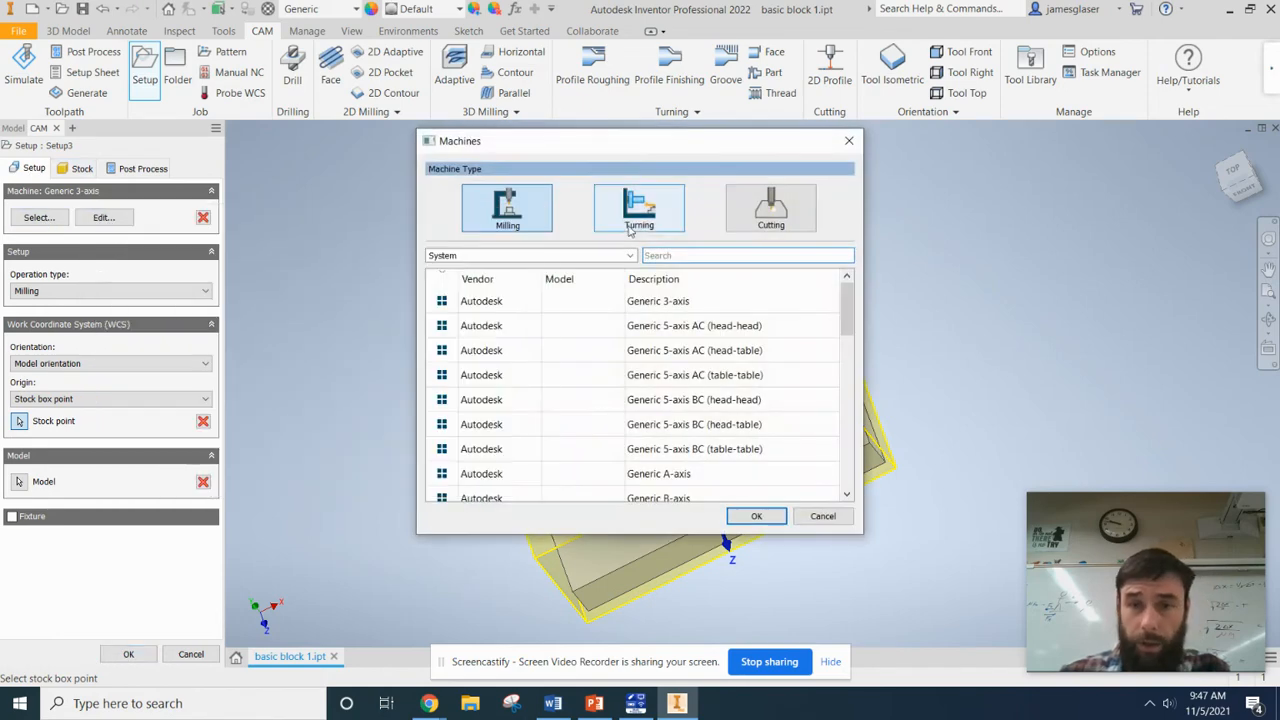
{"action": "left_click", "coordinate": [697, 301]}
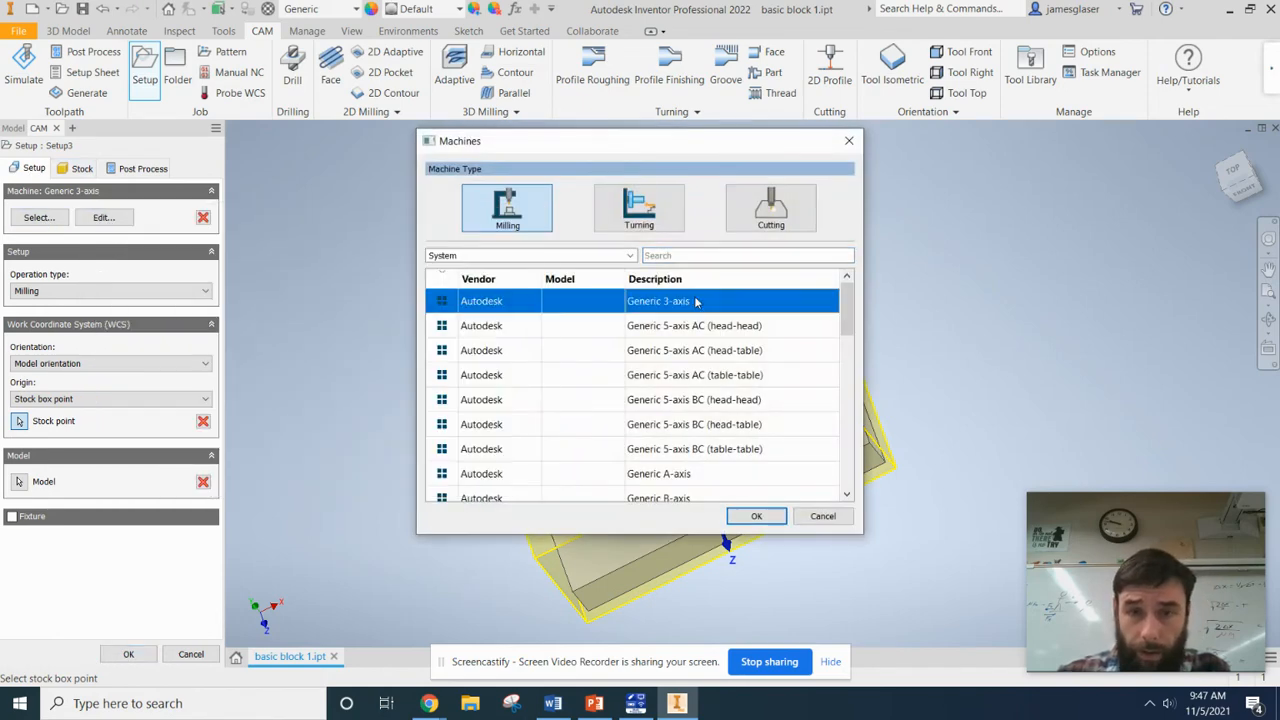
{"action": "left_click", "coordinate": [756, 517]}
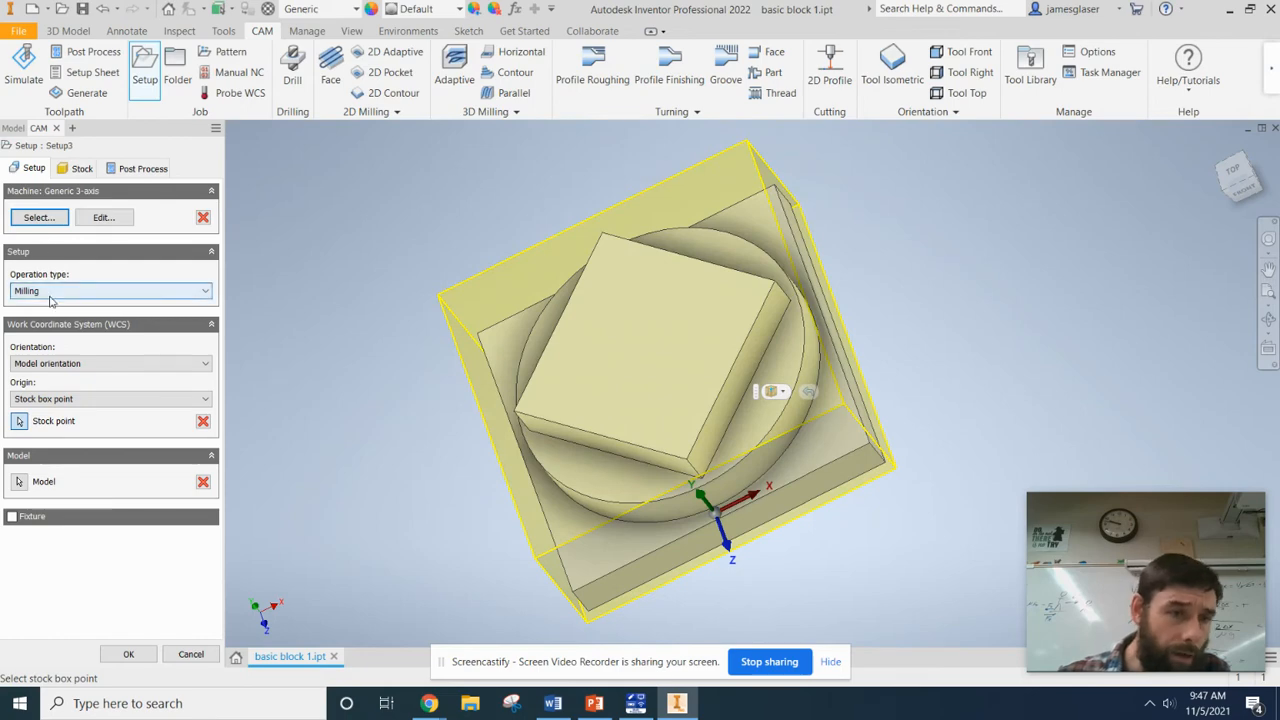
Orient the work coordinate system by Z axis/plane and X axis, using an upward-facing flat face and the base's front upper edge.
{"action": "left_click", "coordinate": [76, 364]}
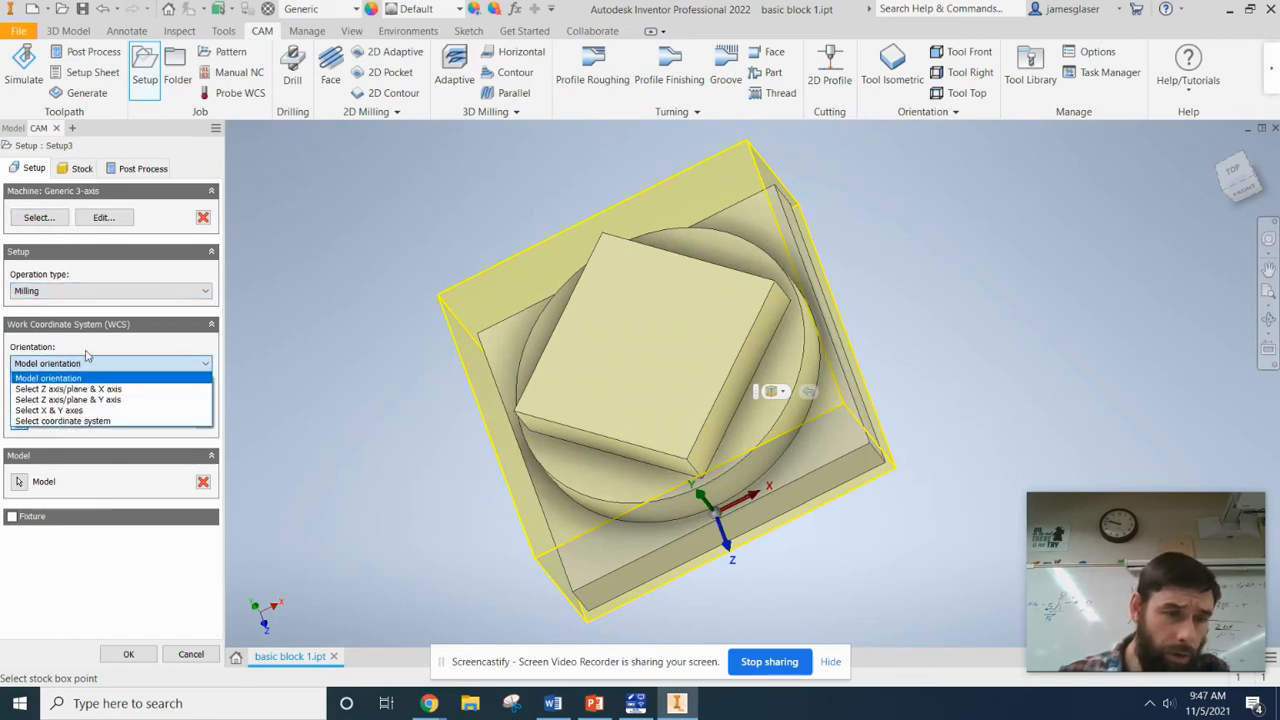
{"action": "left_click", "coordinate": [119, 389]}
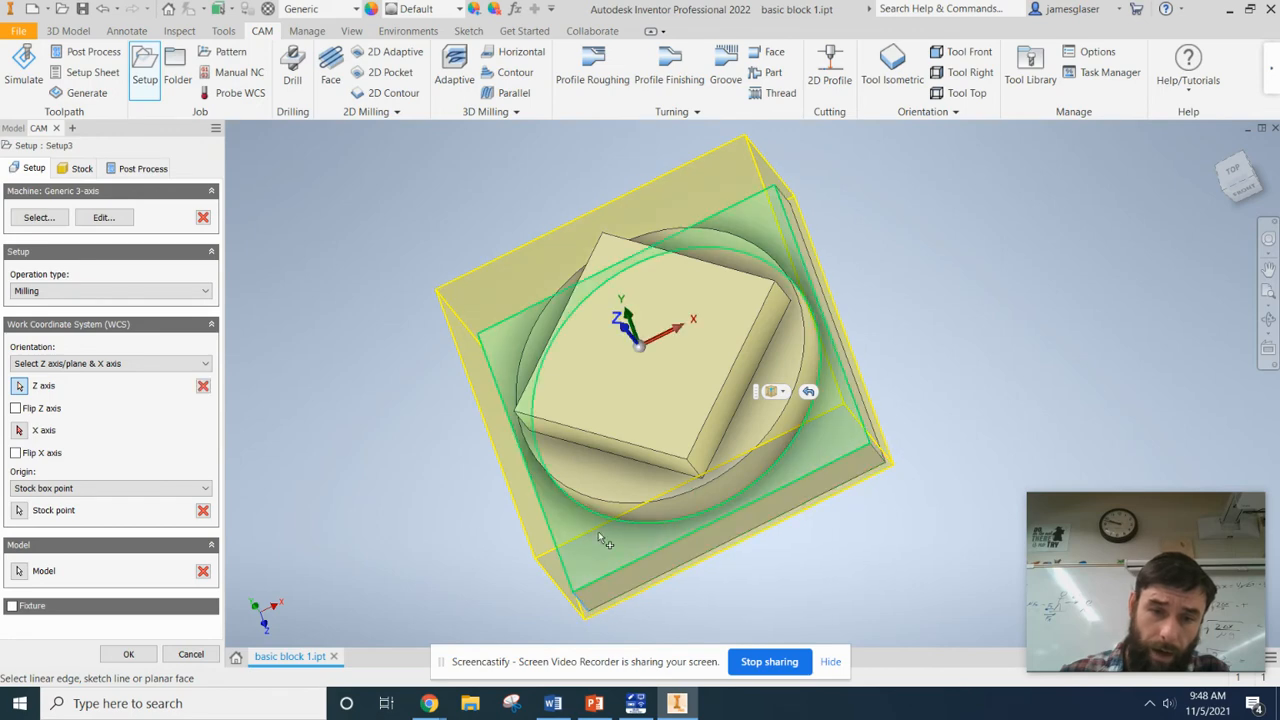
{"action": "left_click", "coordinate": [640, 330]}
{"action": "left_click", "coordinate": [19, 430]}
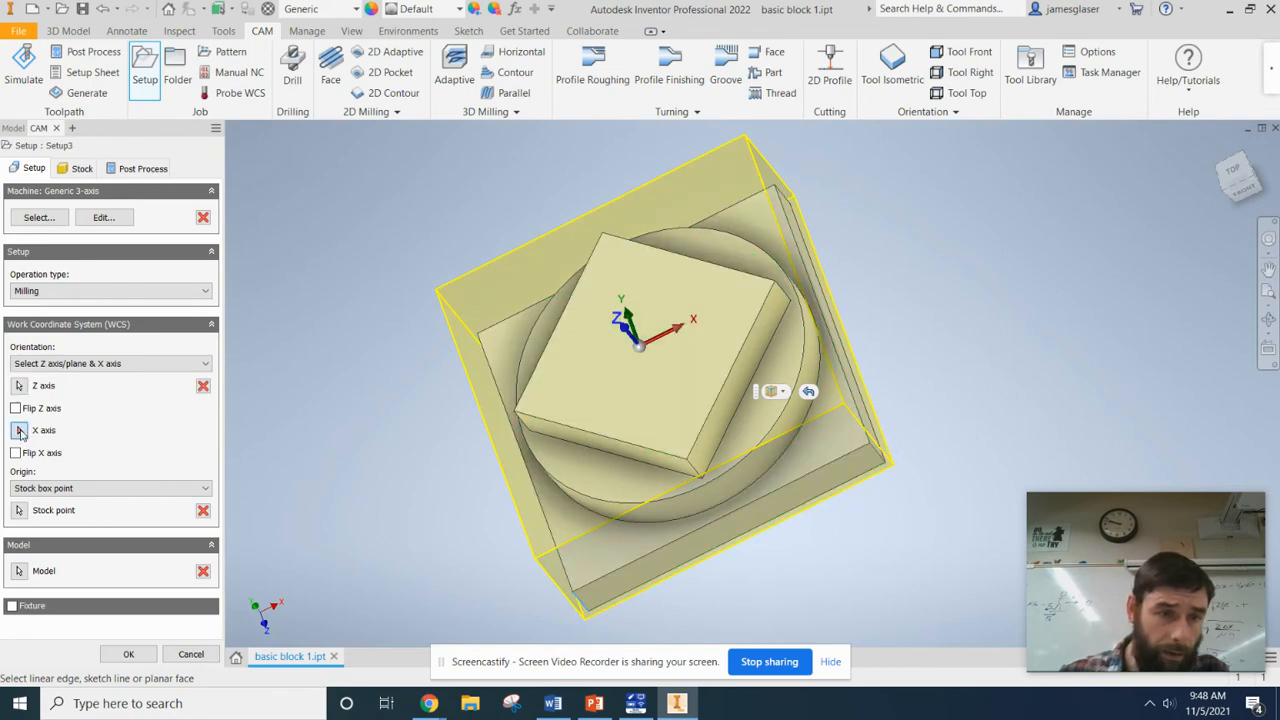
{"action": "left_click", "coordinate": [678, 548]}
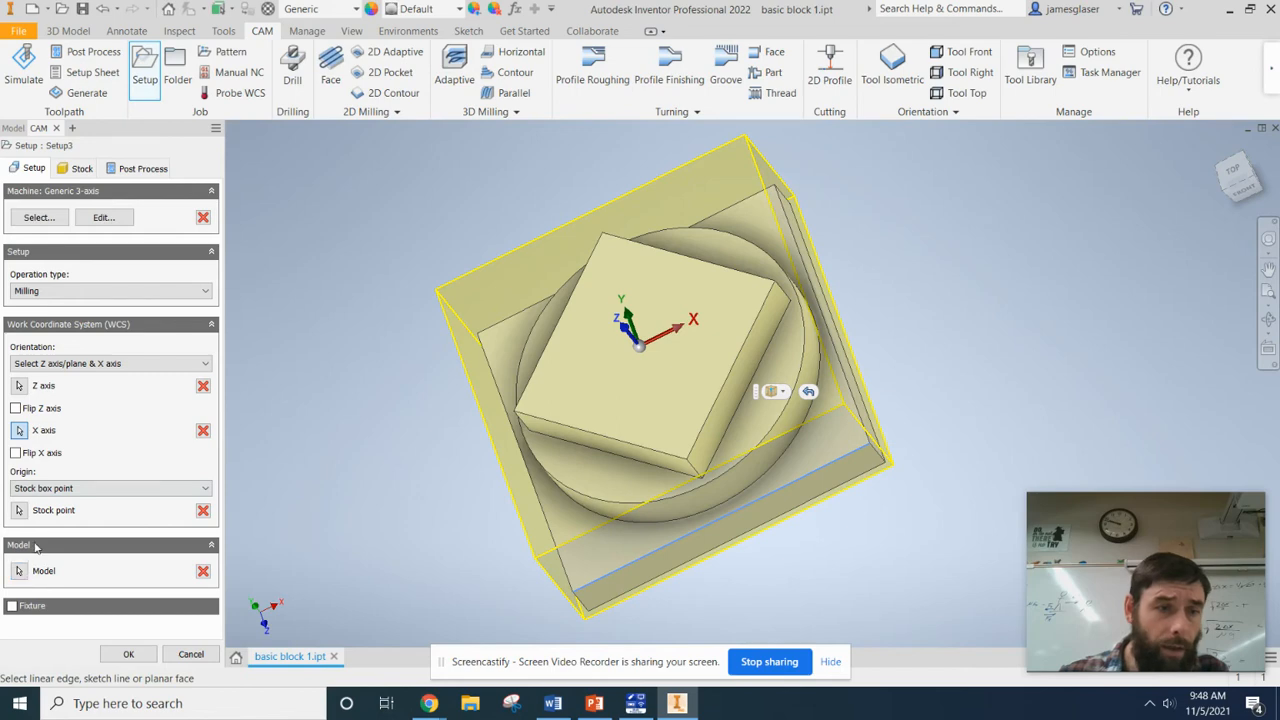
Set the work coordinate origin to the stock box point at the stock's upper front-left corner.
{"action": "left_click", "coordinate": [58, 489]}
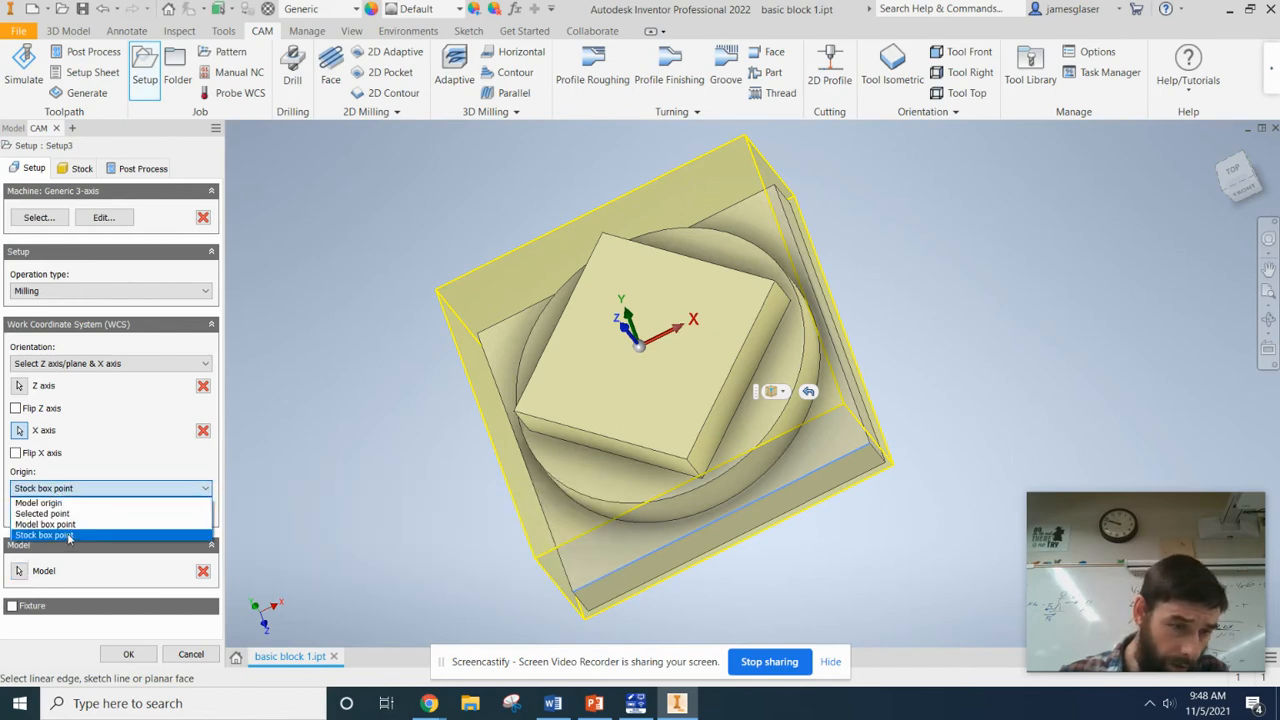
{"action": "left_click", "coordinate": [75, 538]}
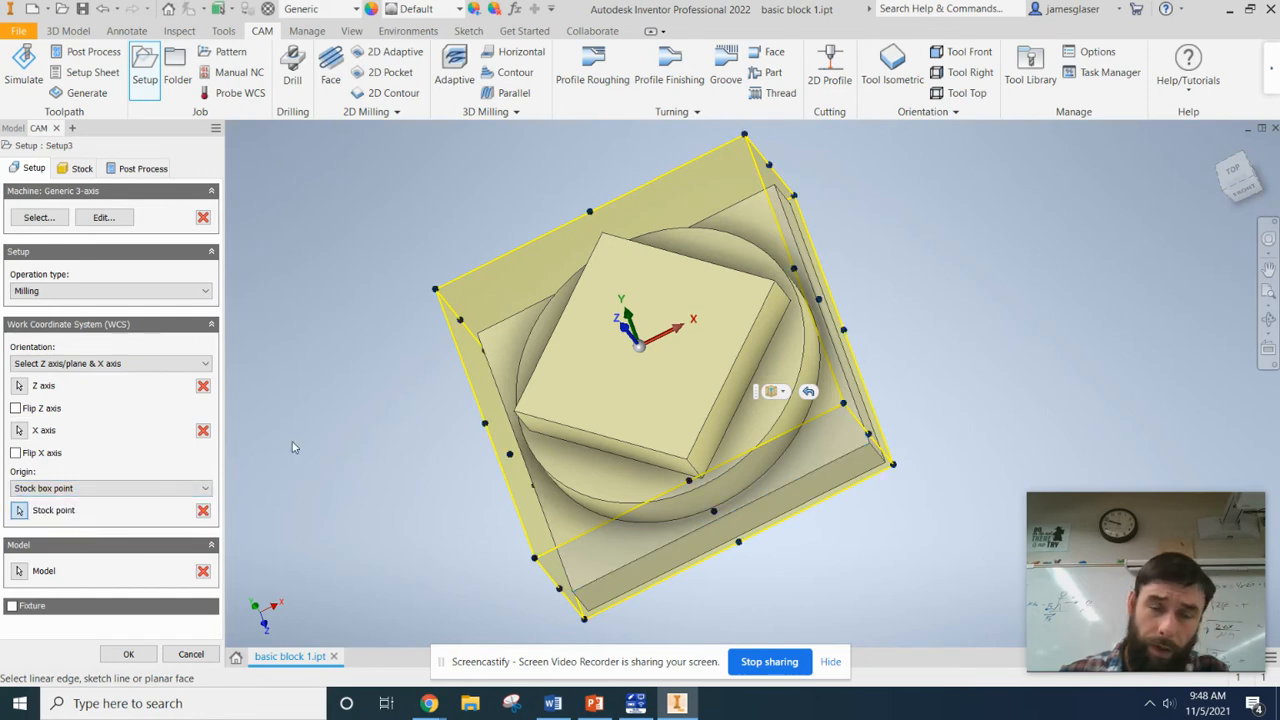
{"action": "middle_click_drag", "start_coordinate": [291, 443], "coordinate": [1055, 358], "text": "shift"}
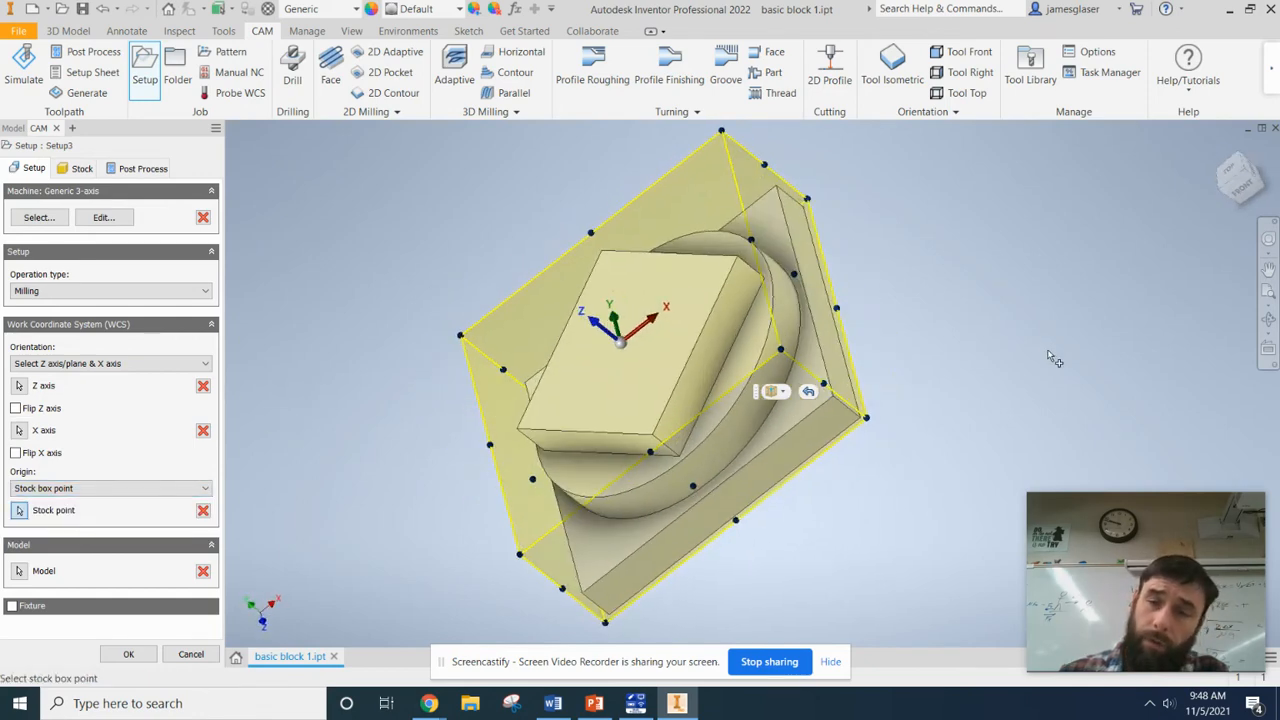
{"action": "middle_click_drag", "start_coordinate": [1033, 248], "coordinate": [1105, 243], "text": "shift"}
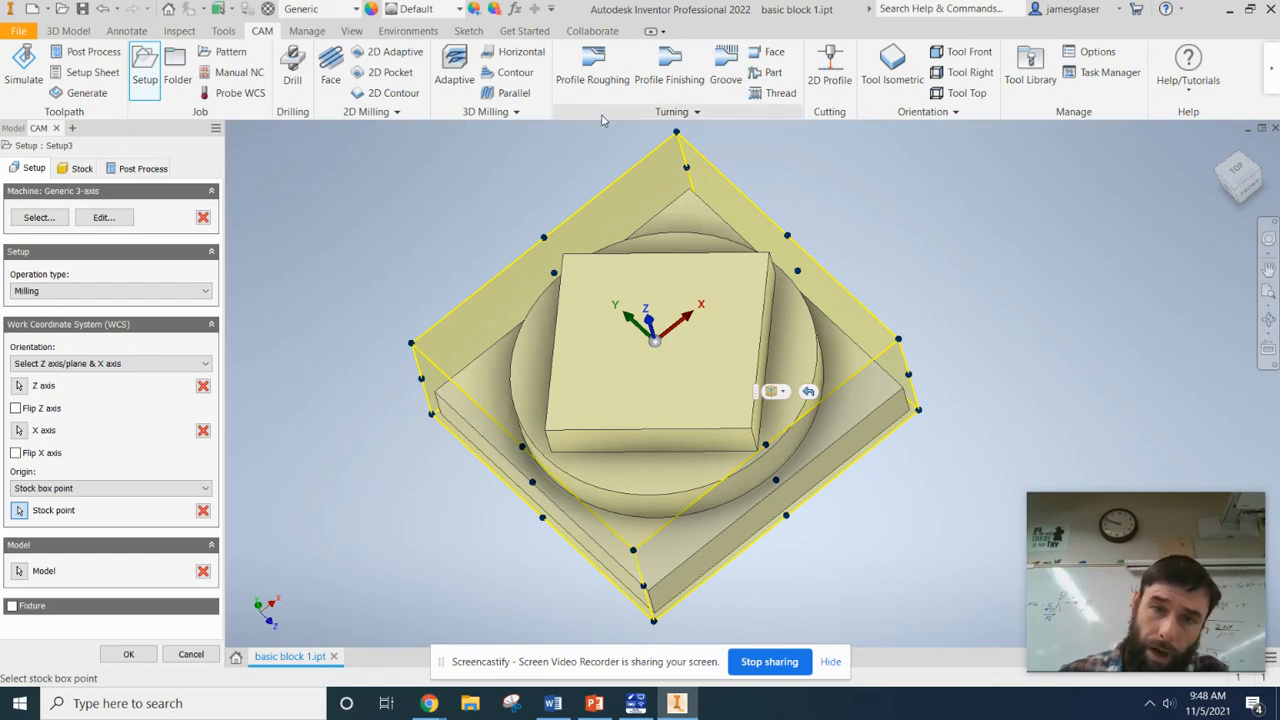
{"action": "left_click", "coordinate": [634, 553]}
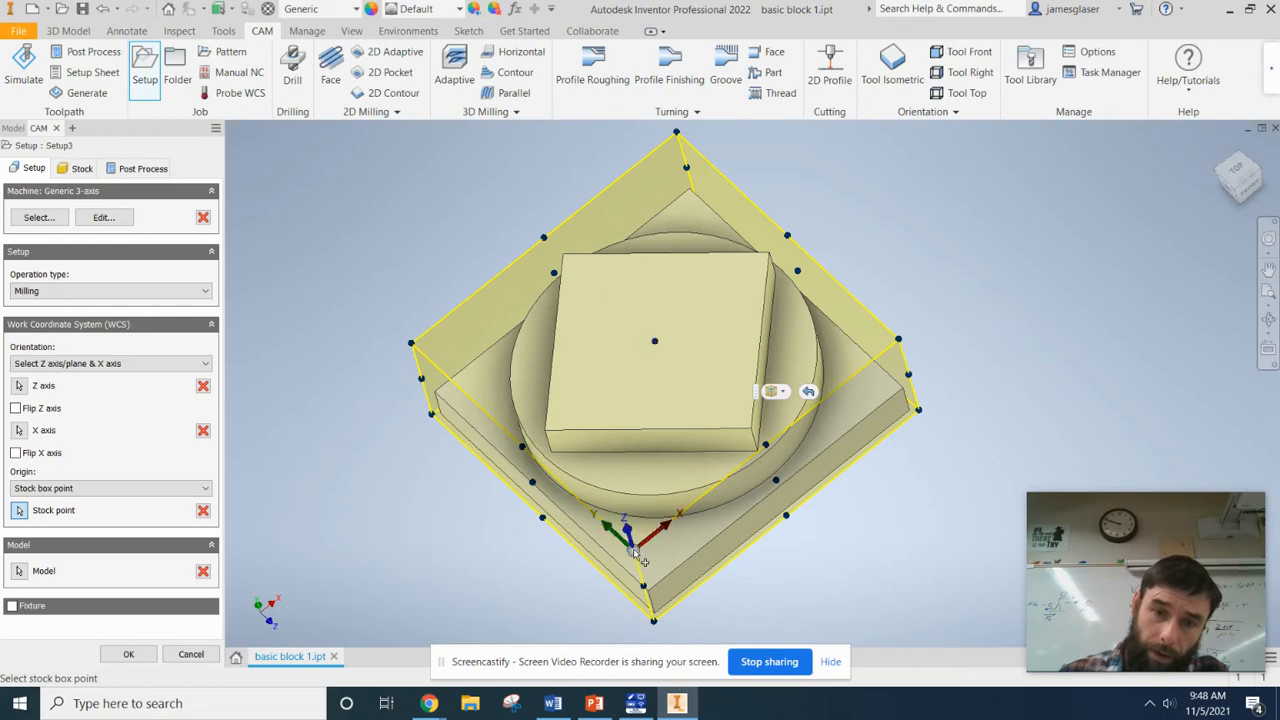
{"action": "left_click", "coordinate": [1238, 175]}
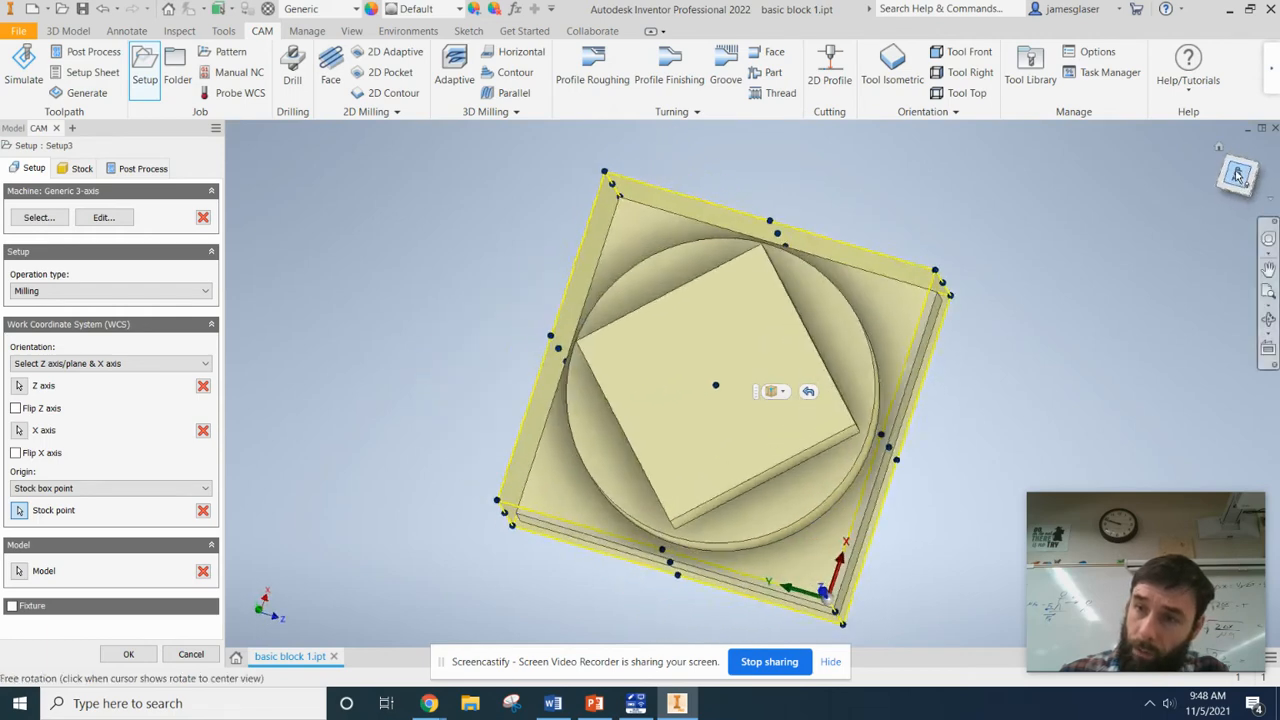
{"action": "left_click", "coordinate": [1266, 158]}
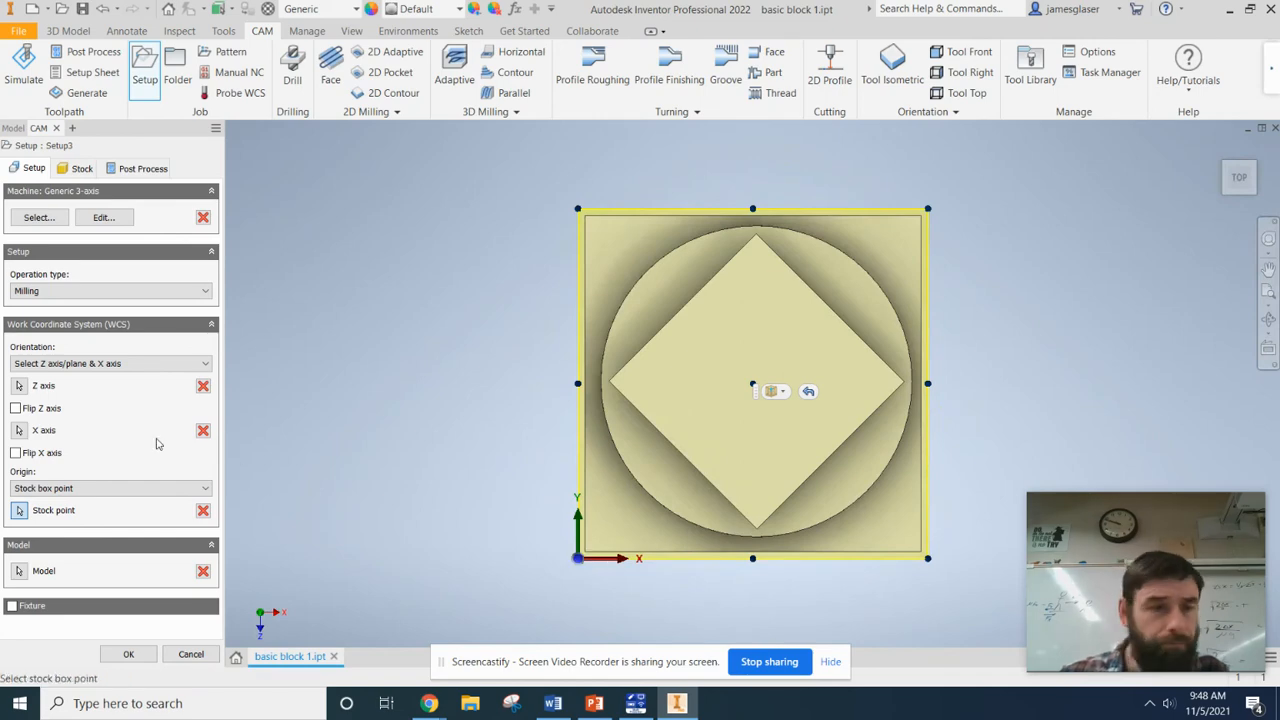
{"action": "middle_click_drag", "start_coordinate": [628, 586], "coordinate": [646, 467], "text": "shift"}
{"action": "middle_click_drag", "start_coordinate": [439, 373], "coordinate": [424, 446], "text": "shift"}
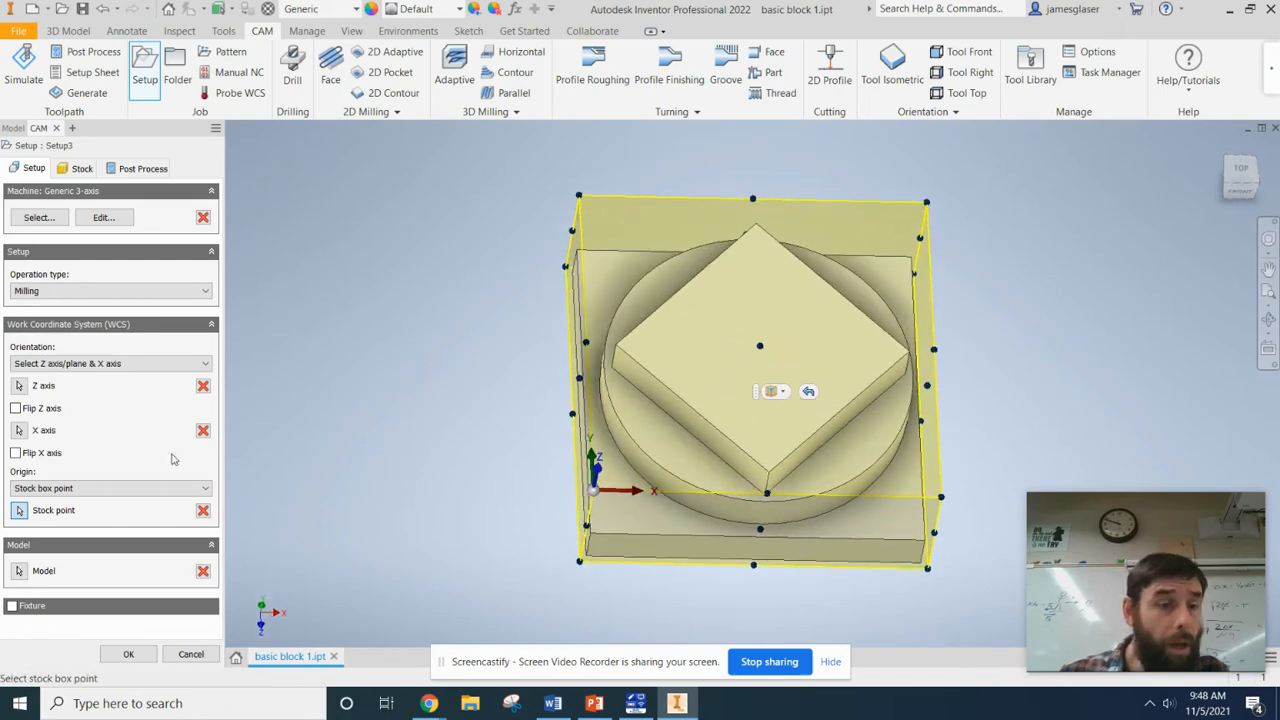
Define the whole block body as the setup's model, keeping the origin on the stock box point.
{"action": "left_click", "coordinate": [19, 571]}
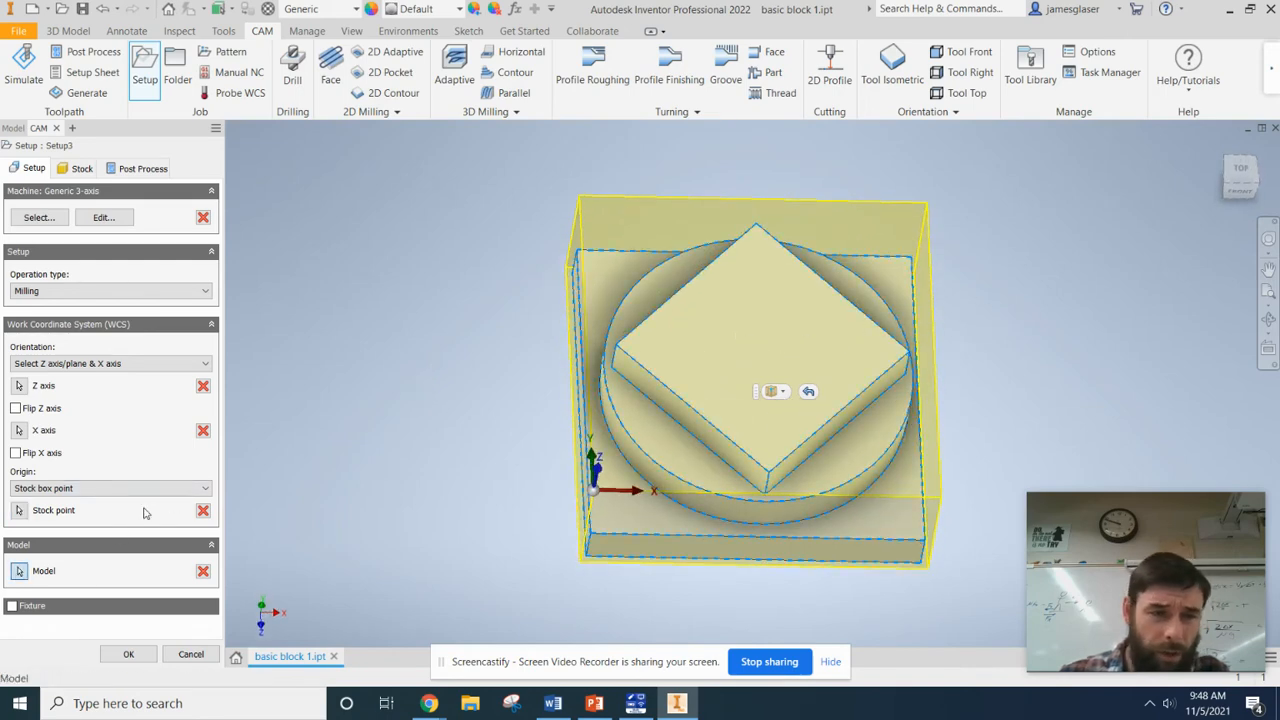
{"action": "left_click", "coordinate": [771, 393]}
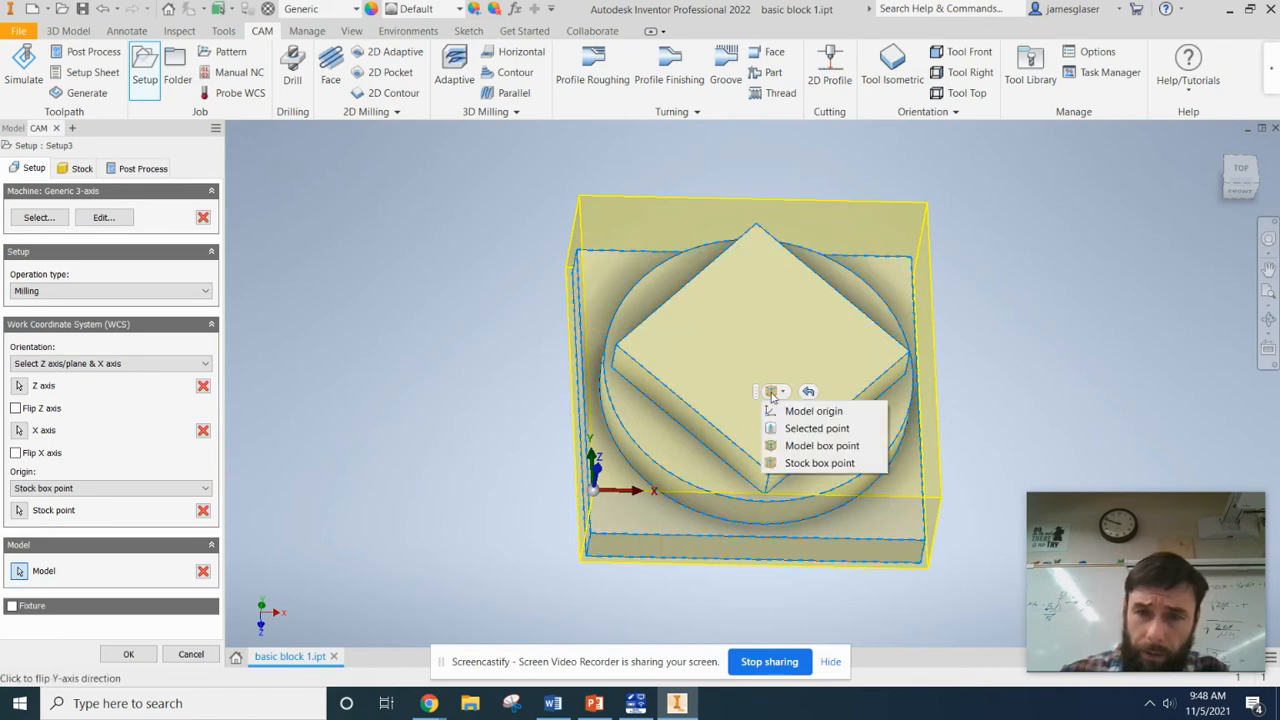
{"action": "left_click", "coordinate": [681, 357]}
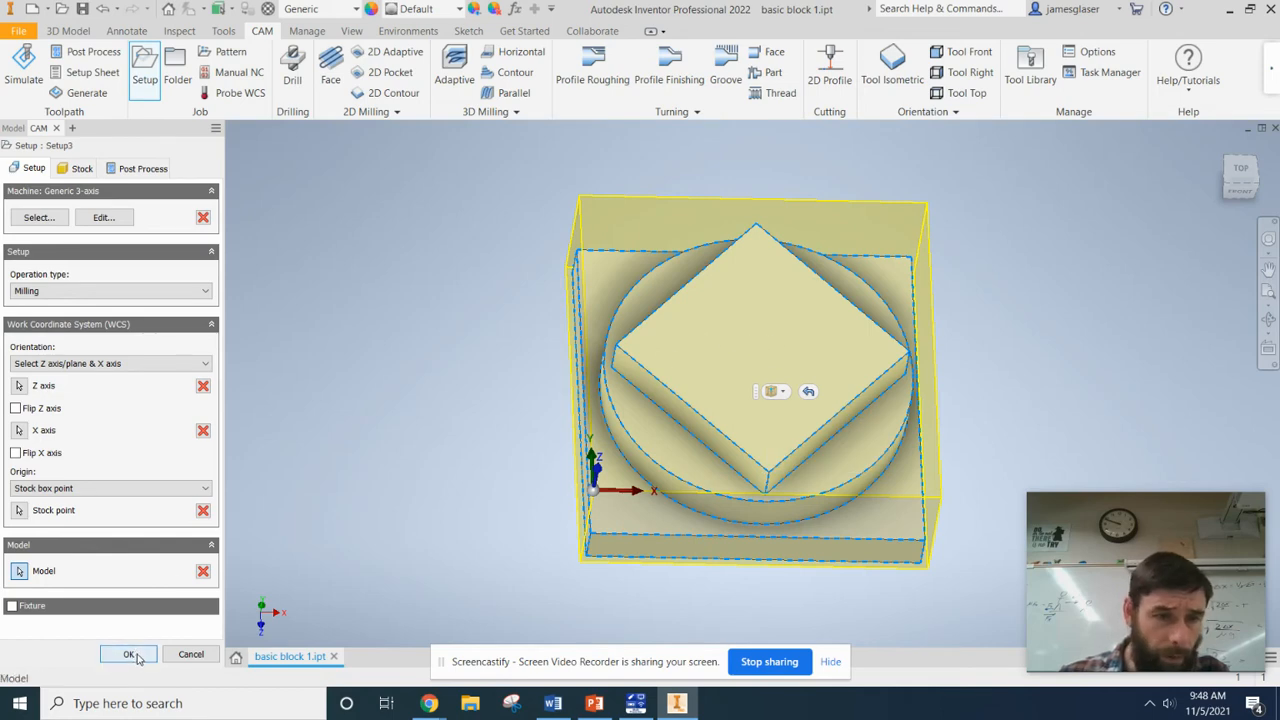
Use a relative size box as the stock mode and accept the setup.
{"action": "left_click", "coordinate": [82, 168]}
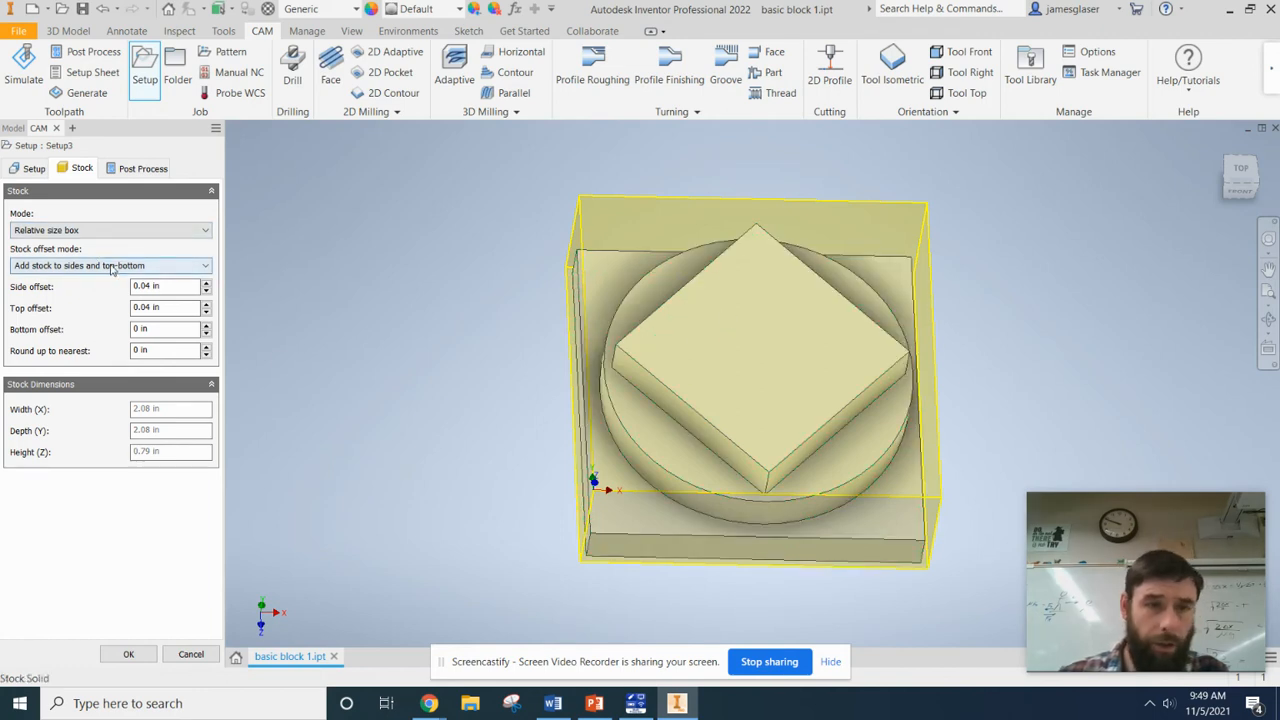
{"action": "left_click", "coordinate": [62, 231]}
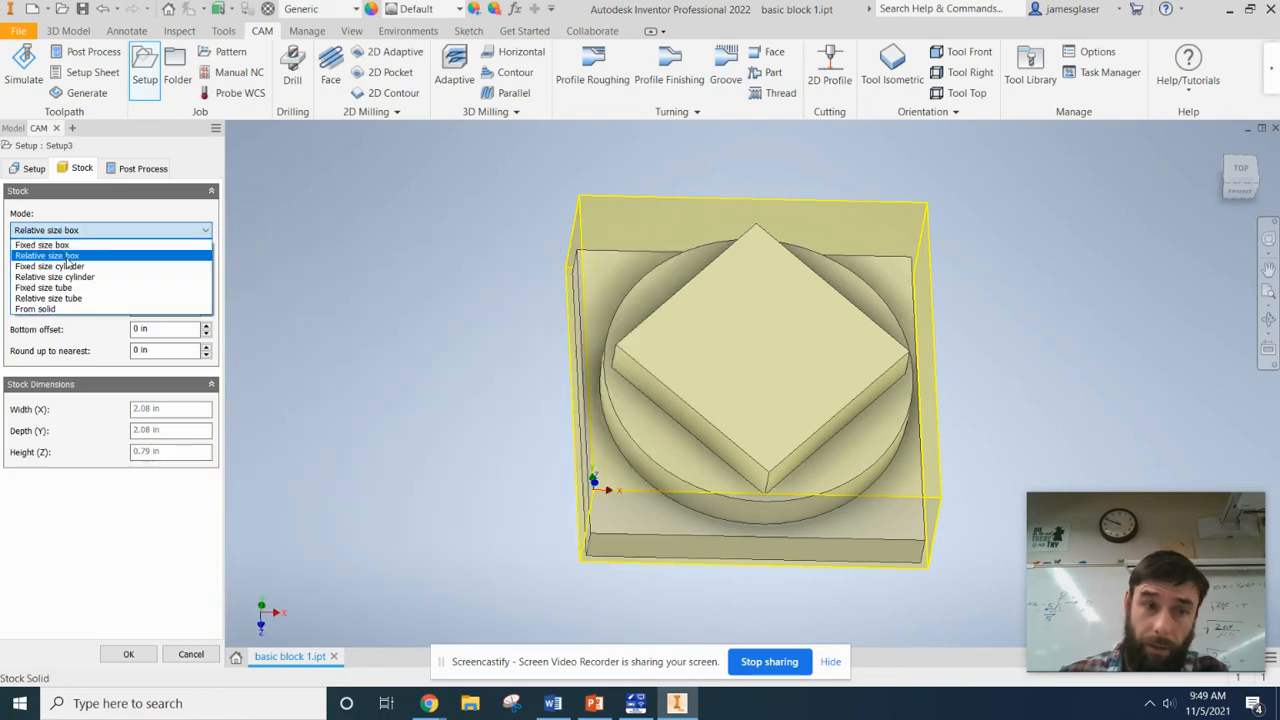
{"action": "left_click", "coordinate": [65, 257]}
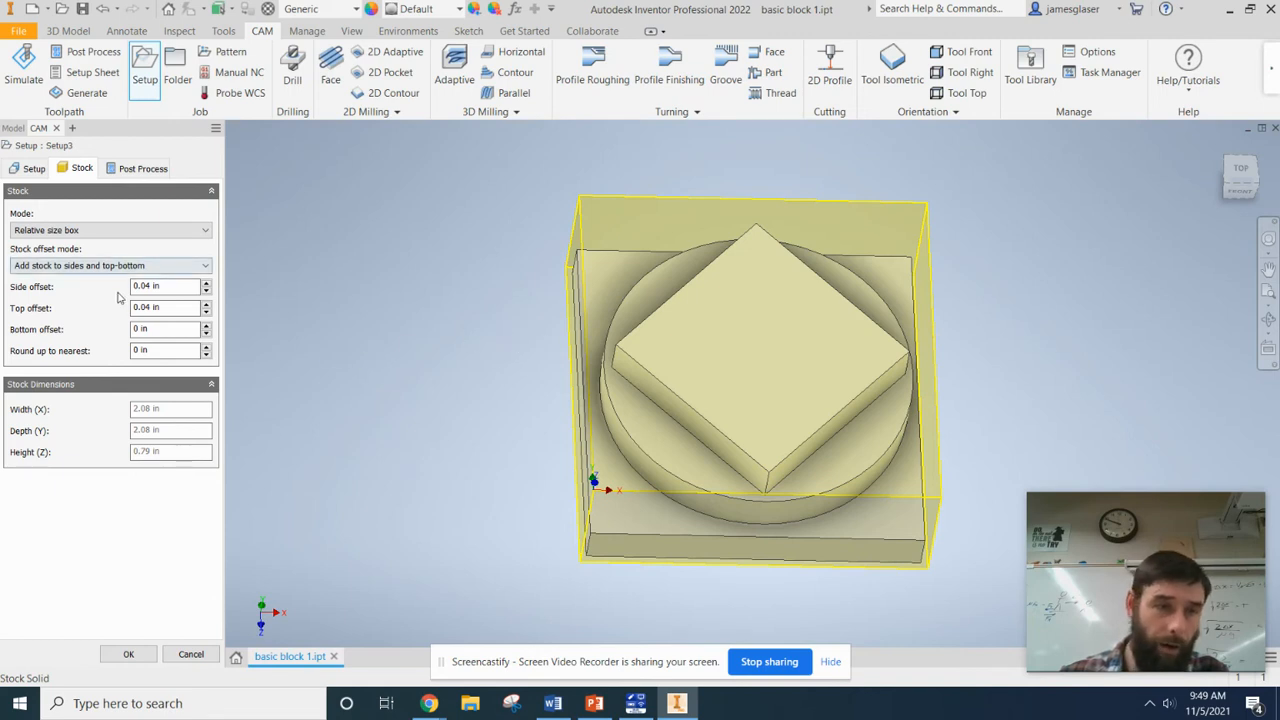
{"action": "left_click", "coordinate": [137, 653]}
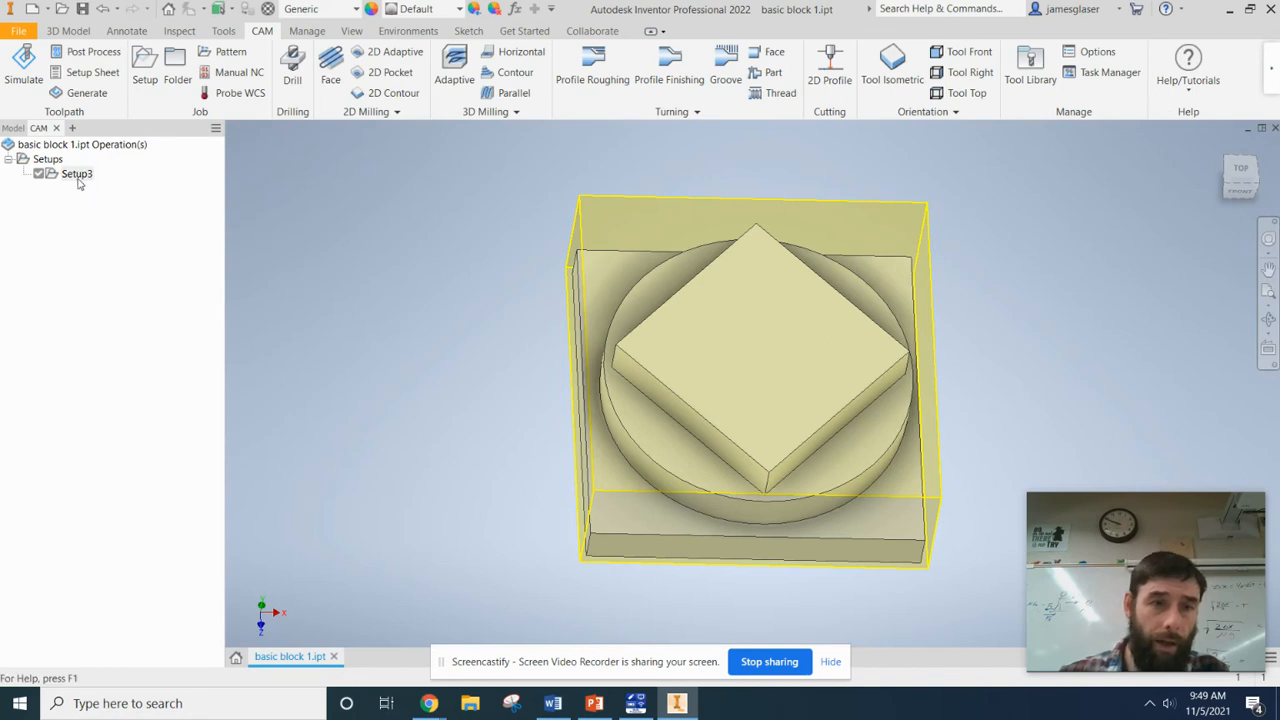
Start a 2D Pocket operation and select the round tier's flat upper face around the diamond boss as its pocket geometry.
{"action": "key", "text": "F4"}
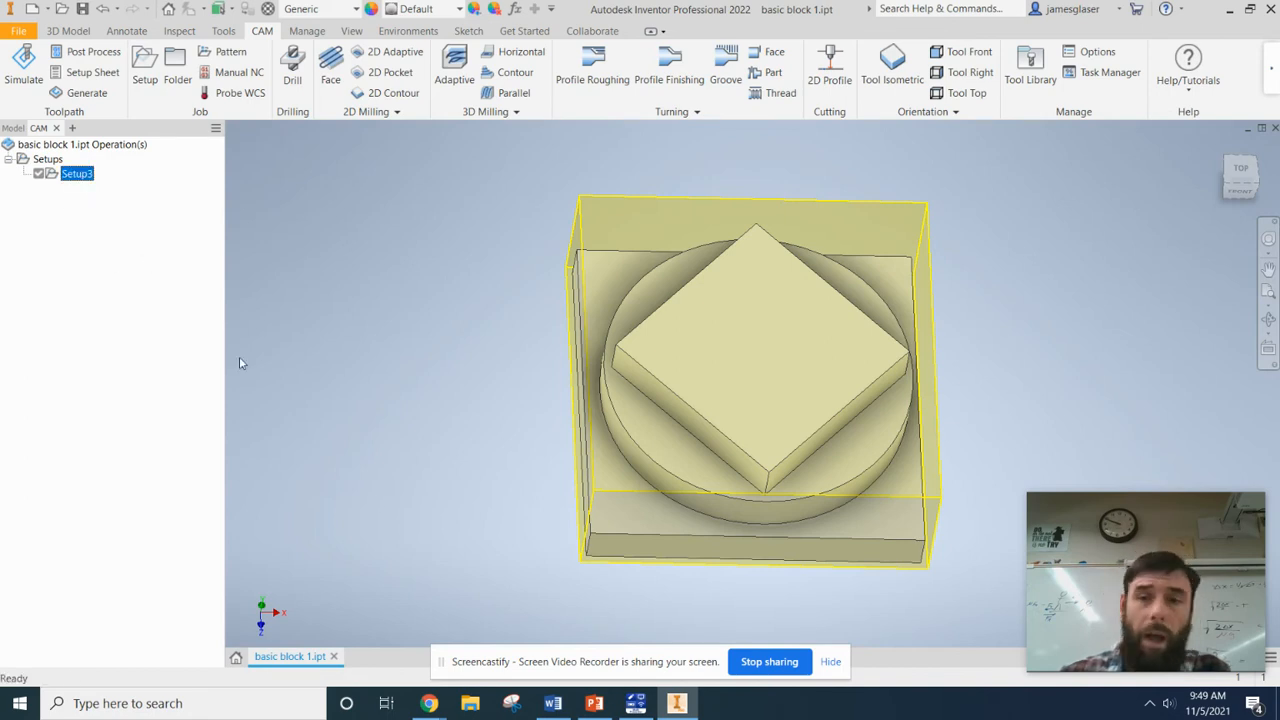
{"action": "left_click_drag", "start_coordinate": [393, 391], "coordinate": [383, 360]}
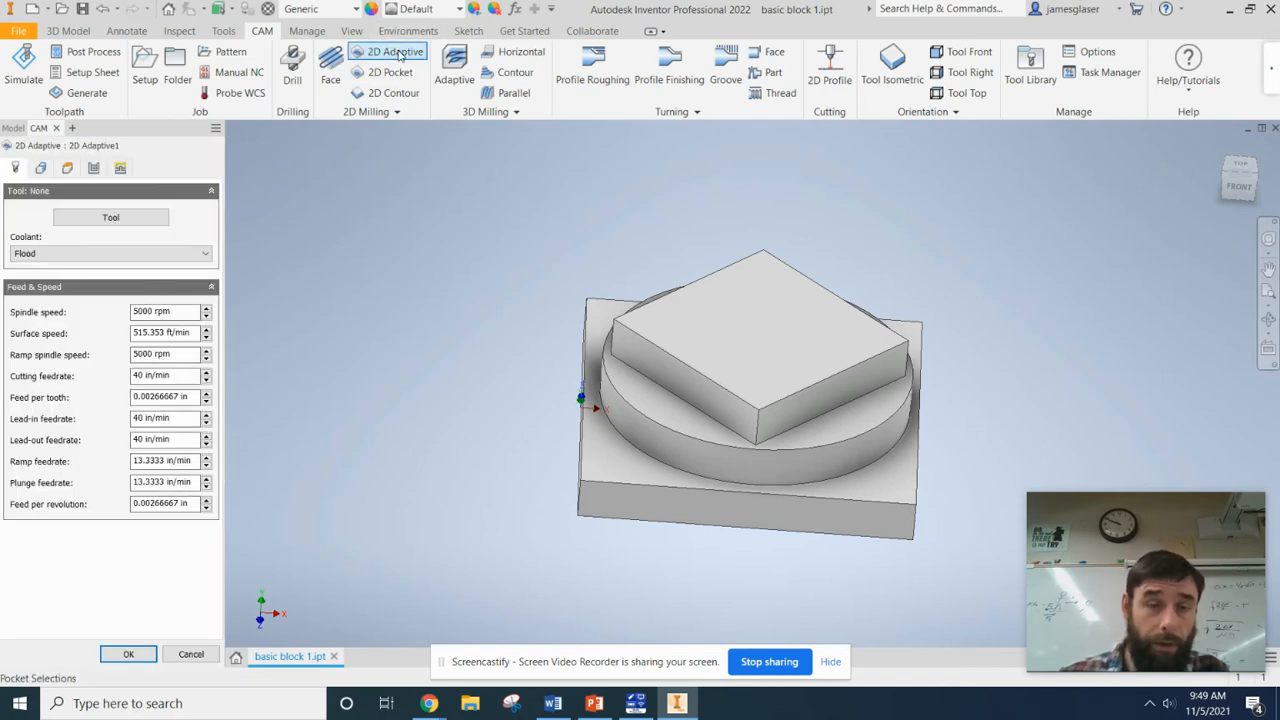
{"action": "left_click", "coordinate": [397, 76]}
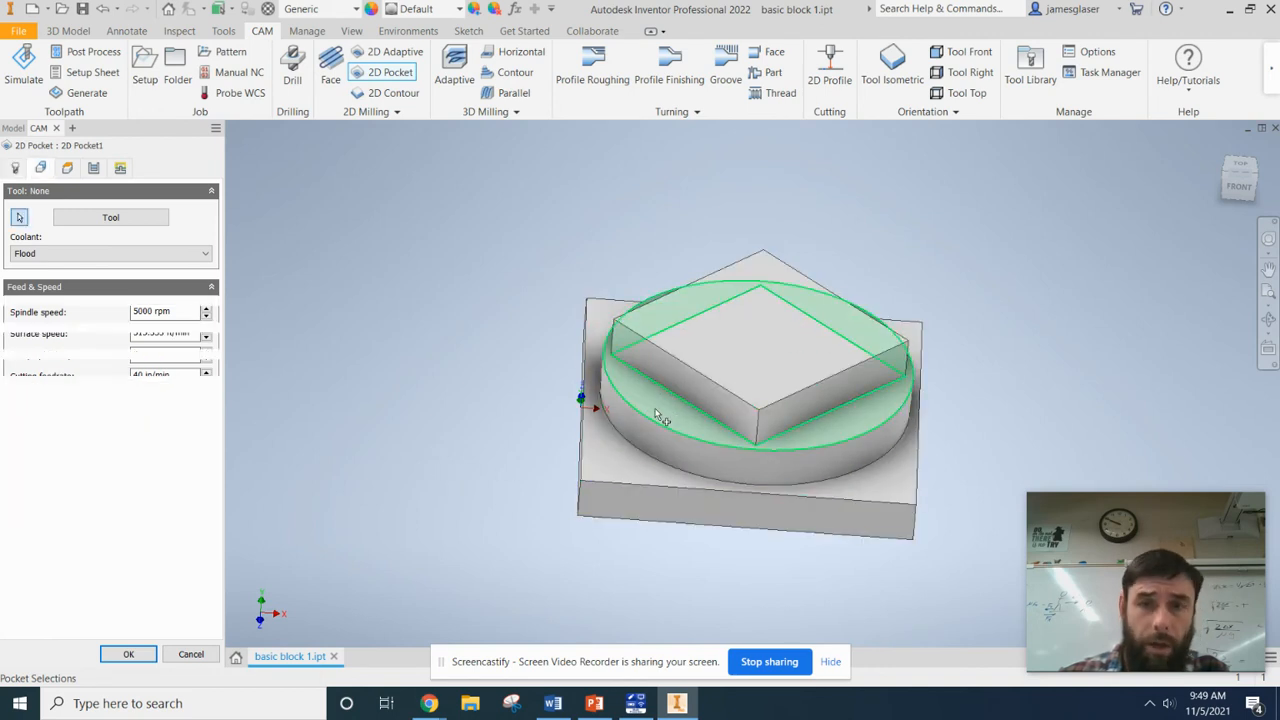
{"action": "left_click", "coordinate": [666, 419]}
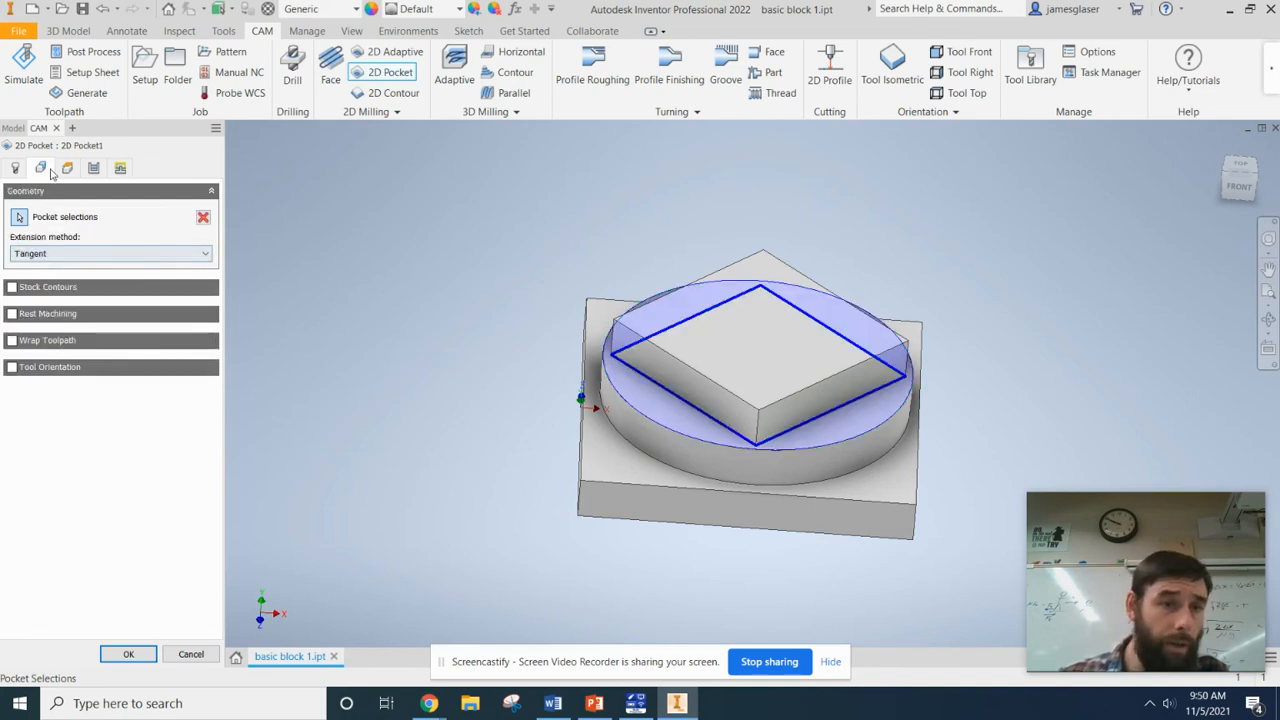
Assign a 1/4" Flat Endmill to the pocket operation, finding it by filtering all tools for "1/4".
{"action": "left_click", "coordinate": [15, 168]}
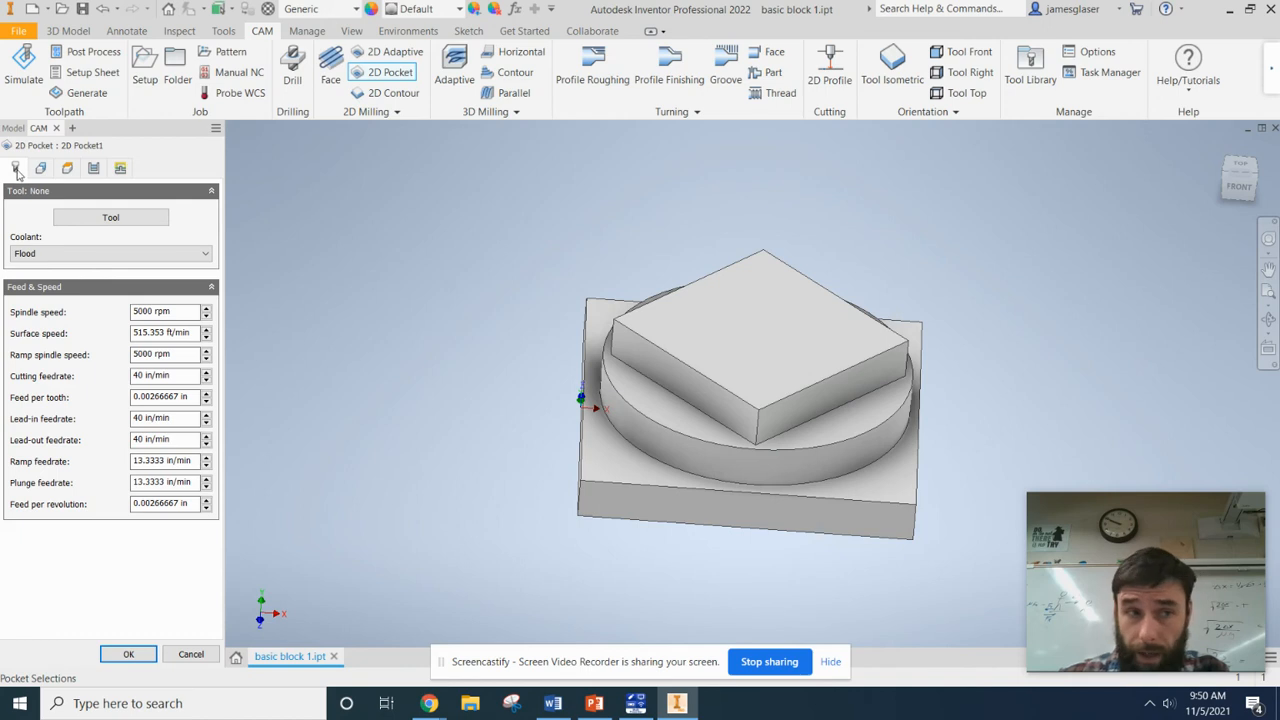
{"action": "left_click", "coordinate": [102, 224]}
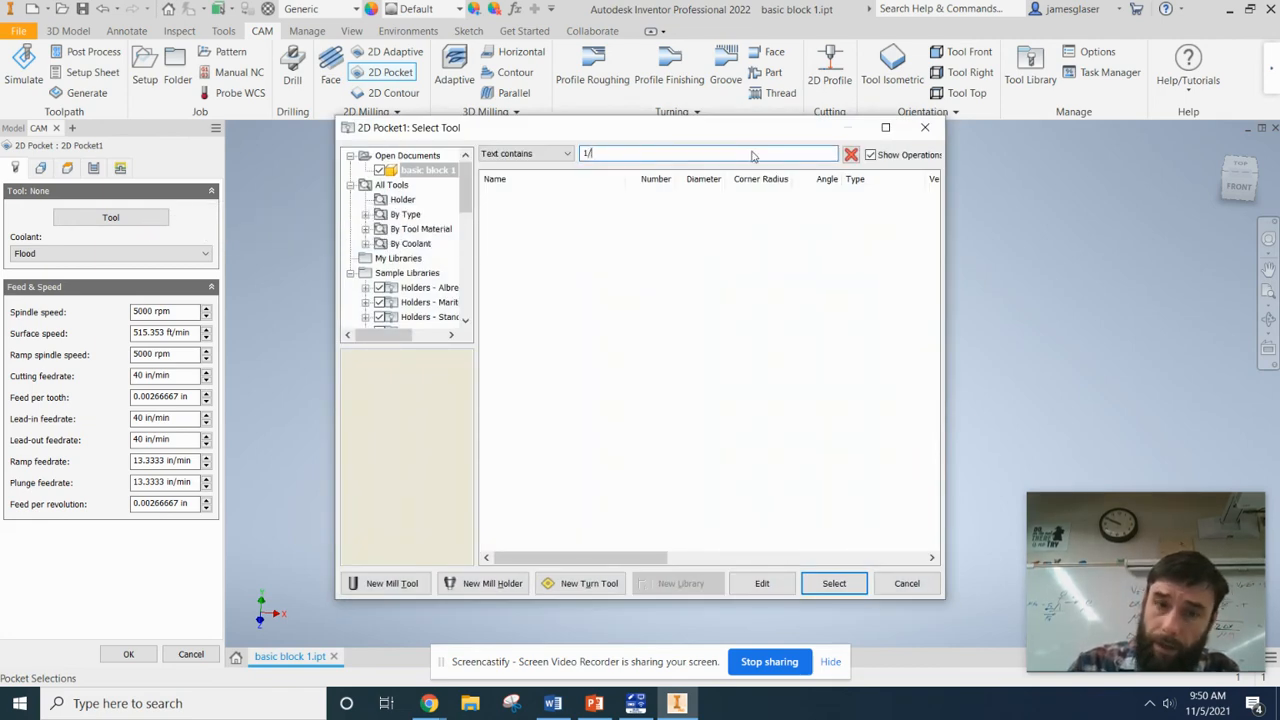
{"action": "left_click", "coordinate": [366, 186]}
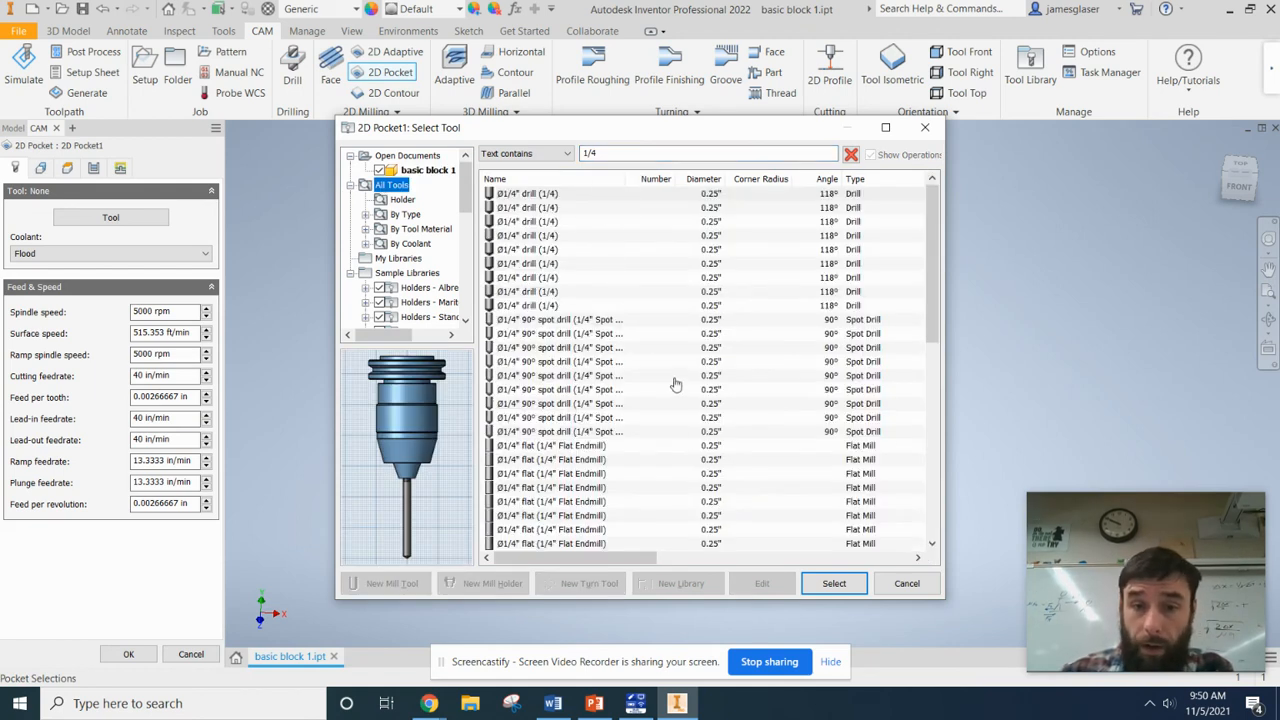
{"action": "scroll", "coordinate": [582, 215], "scroll_direction": "down", "scroll_amount": 2}
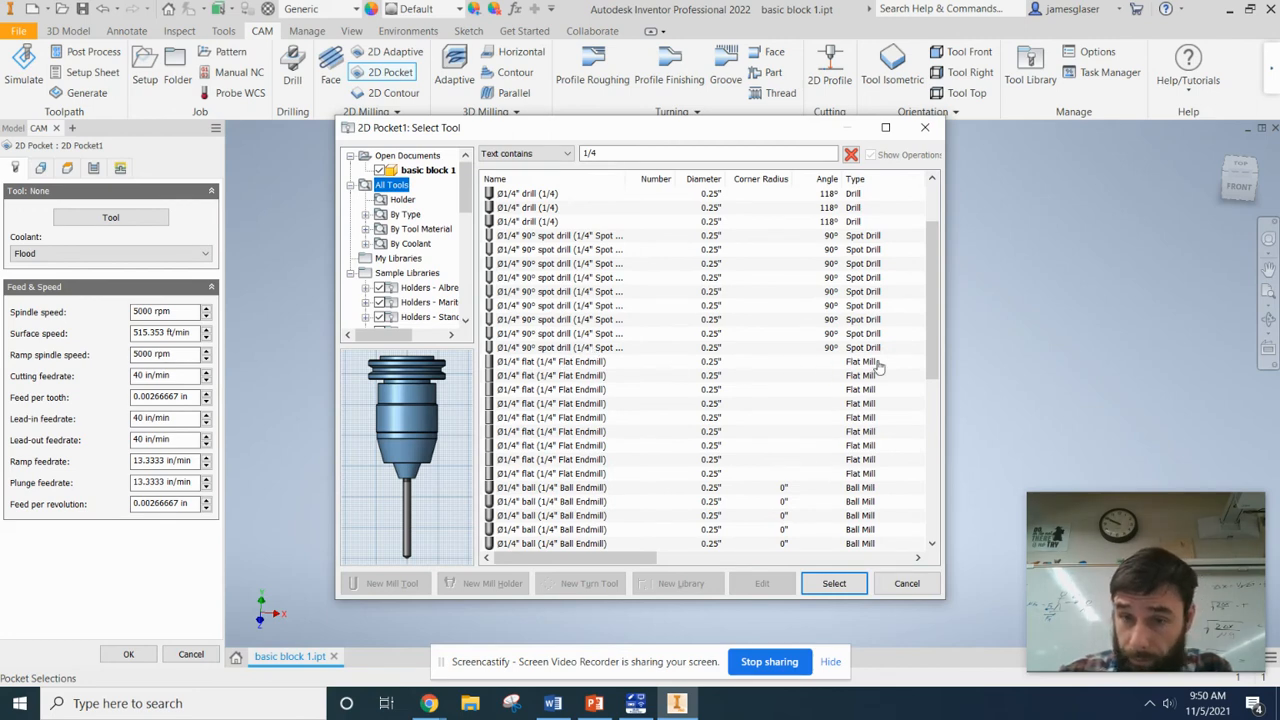
{"action": "left_click_drag", "start_coordinate": [679, 558], "coordinate": [630, 560]}
{"action": "left_click", "coordinate": [568, 362]}
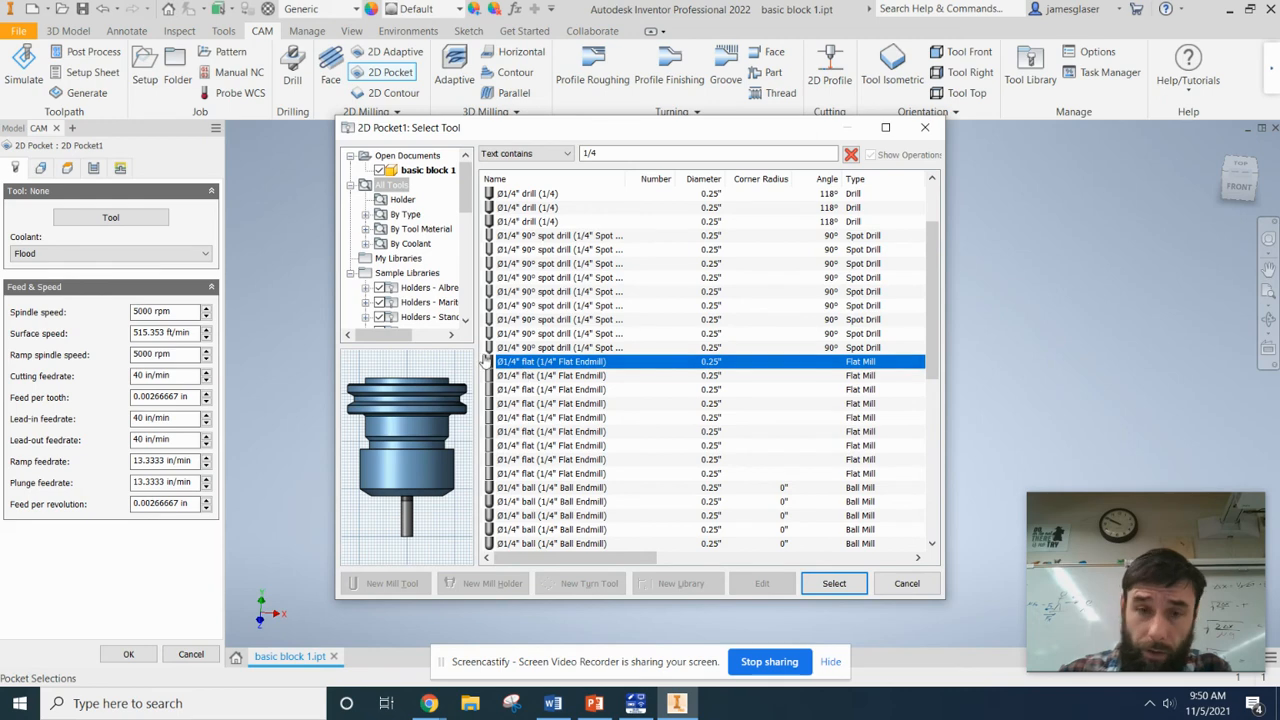
{"action": "mouse_move", "coordinate": [425, 504]}
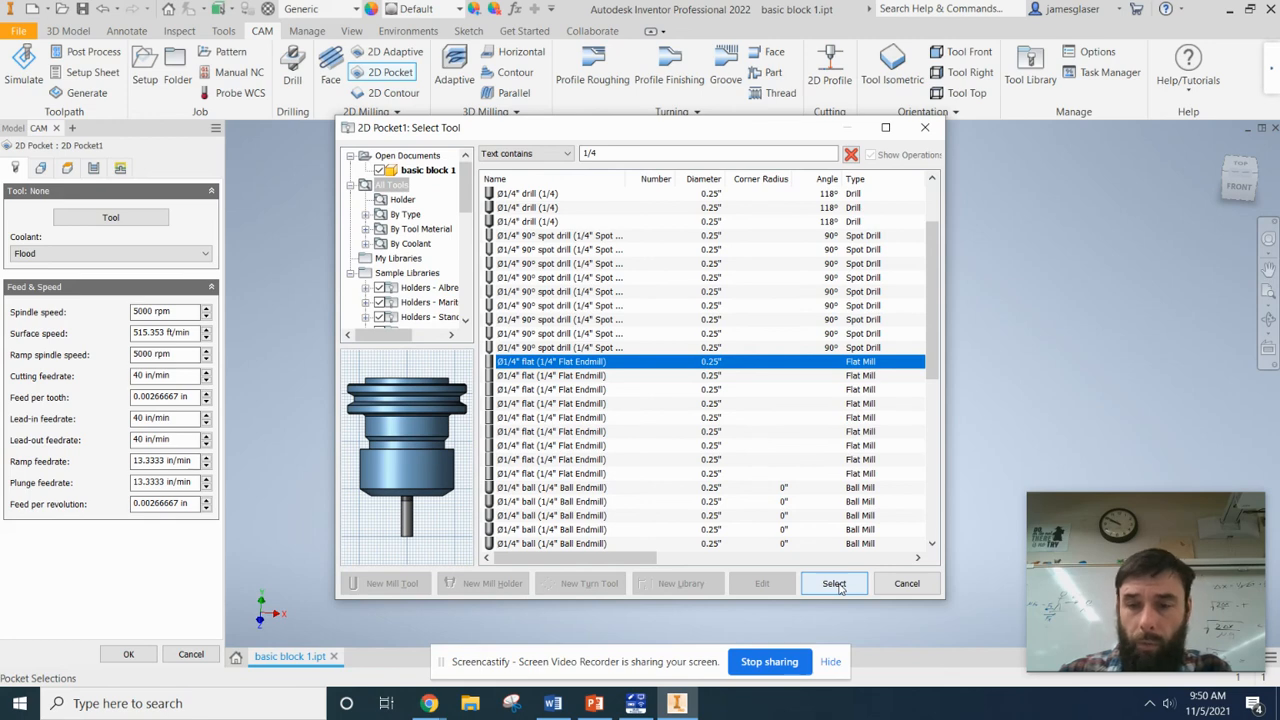
{"action": "left_click", "coordinate": [834, 584]}
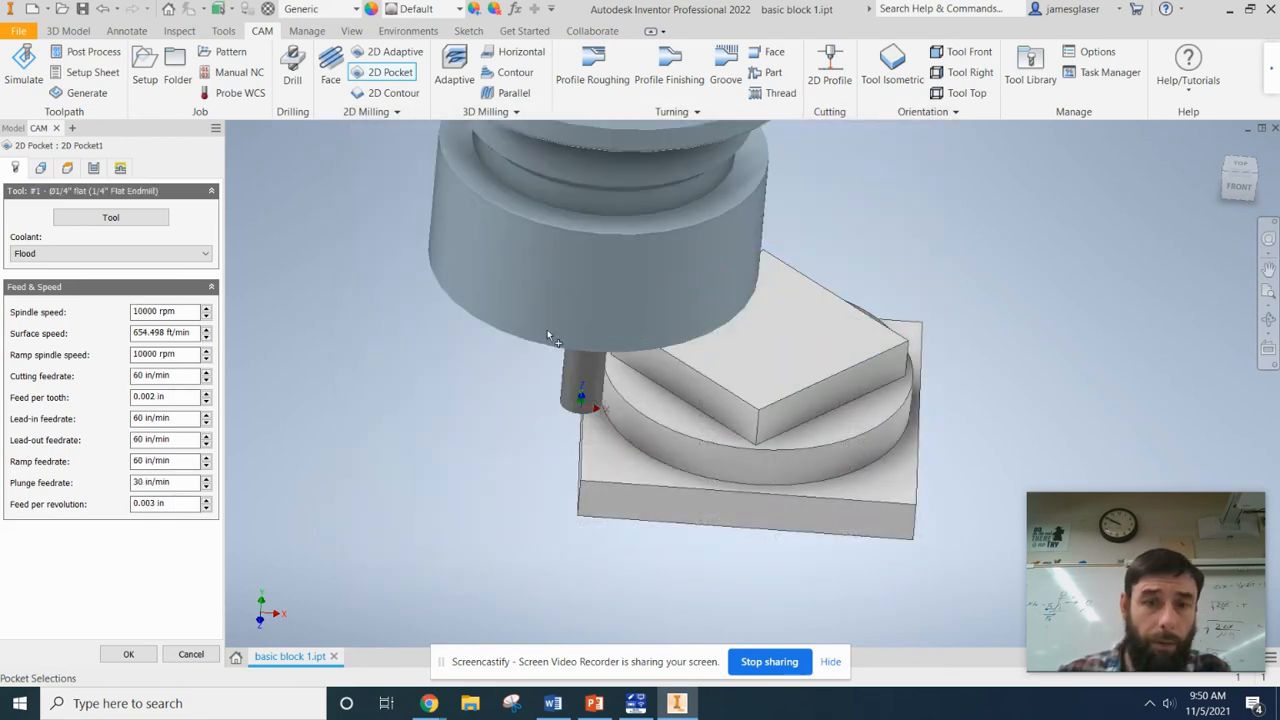
Set the pocket operation's coolant to Disabled.
{"action": "left_click", "coordinate": [86, 258]}
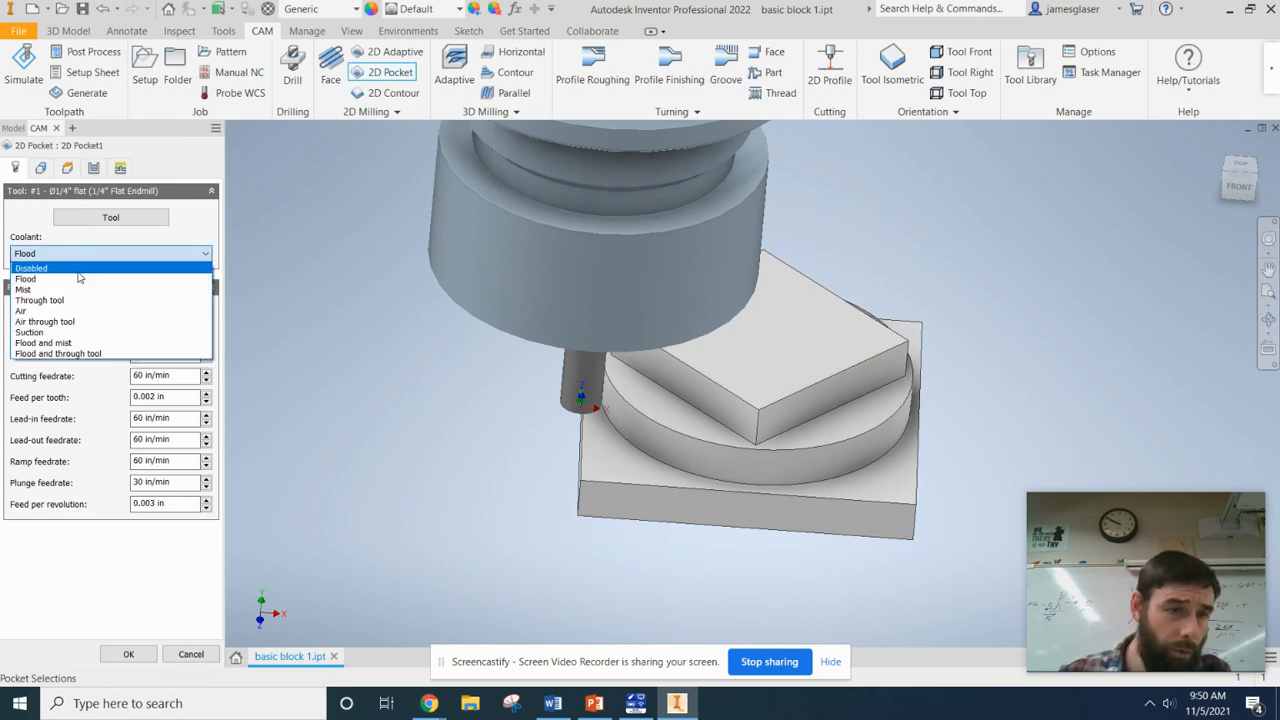
{"action": "left_click", "coordinate": [78, 276]}
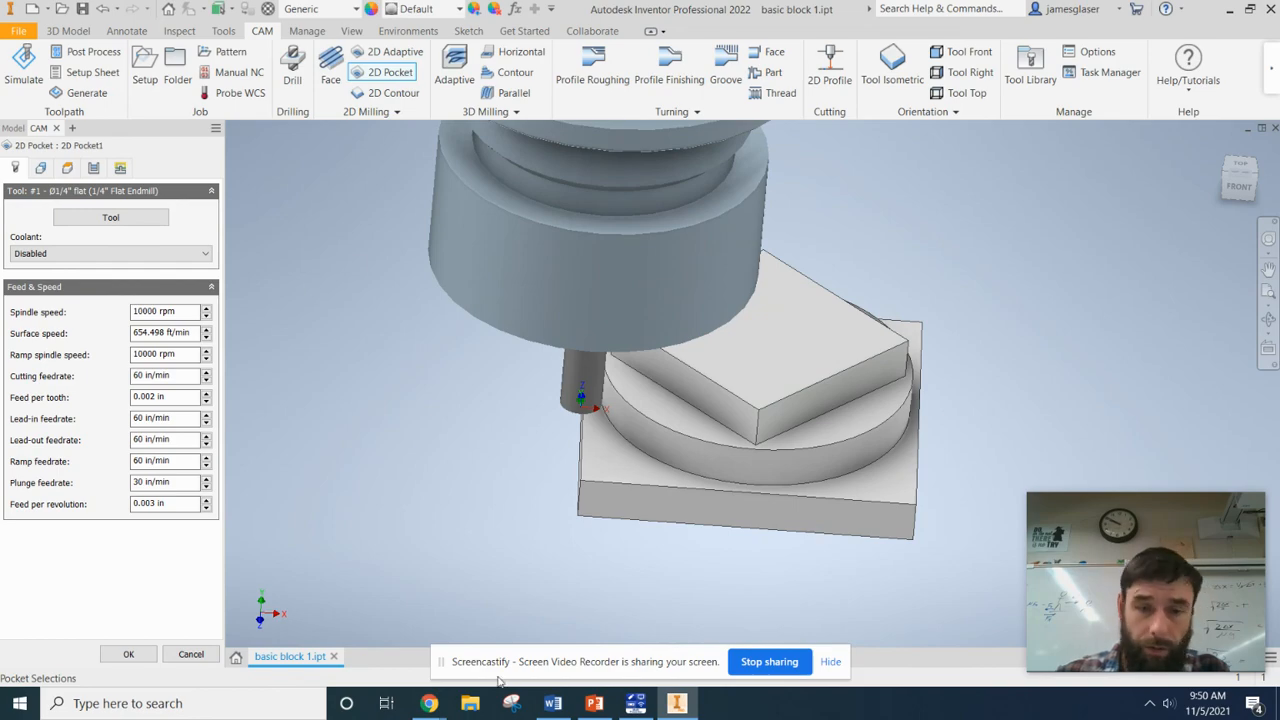
{"action": "mouse_move", "coordinate": [428, 703]}
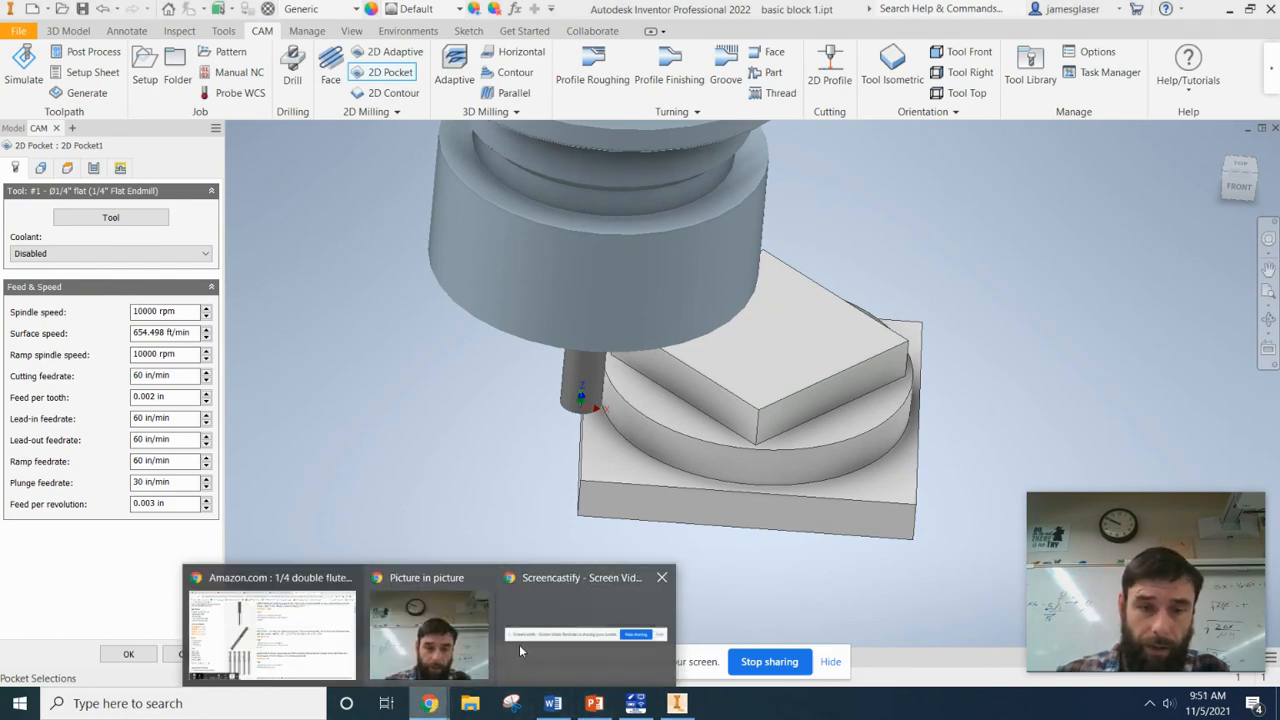